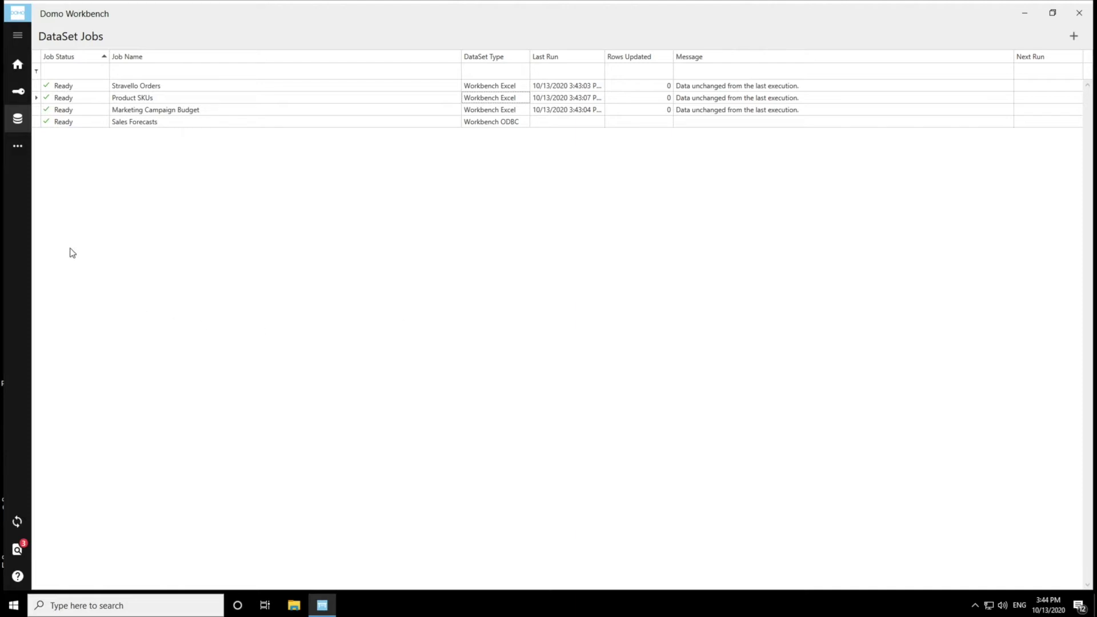
# - Select Stravello Orders, then extend the selection to the first three jobs
pyautogui.click(17, 123)
pyautogui.click(167, 89)
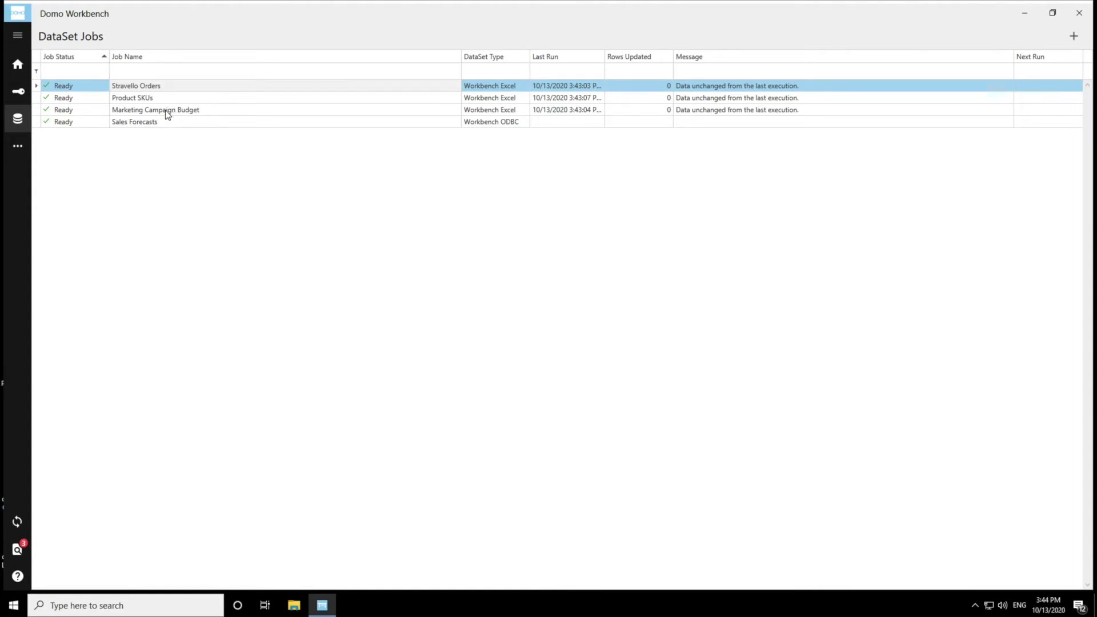
pyautogui.keyDown('shift'); pyautogui.click(168, 114); pyautogui.keyUp('shift')
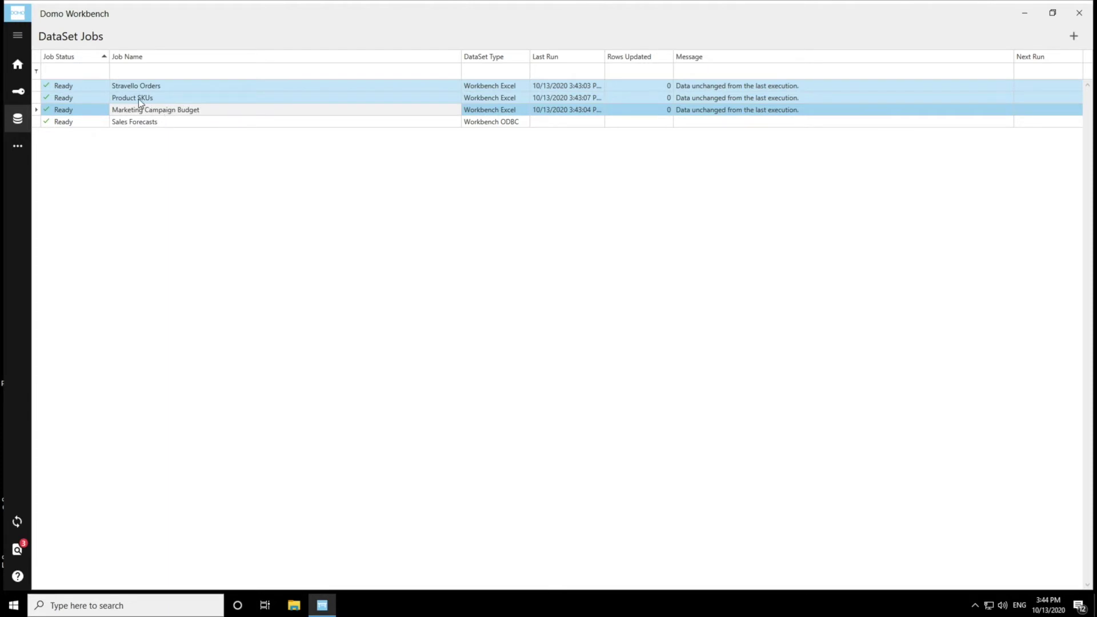
# - Practise single and drag selections across all four jobs, ending with the first three selected
pyautogui.click(120, 88)
pyautogui.moveTo(122, 90); pyautogui.dragTo(153, 124)
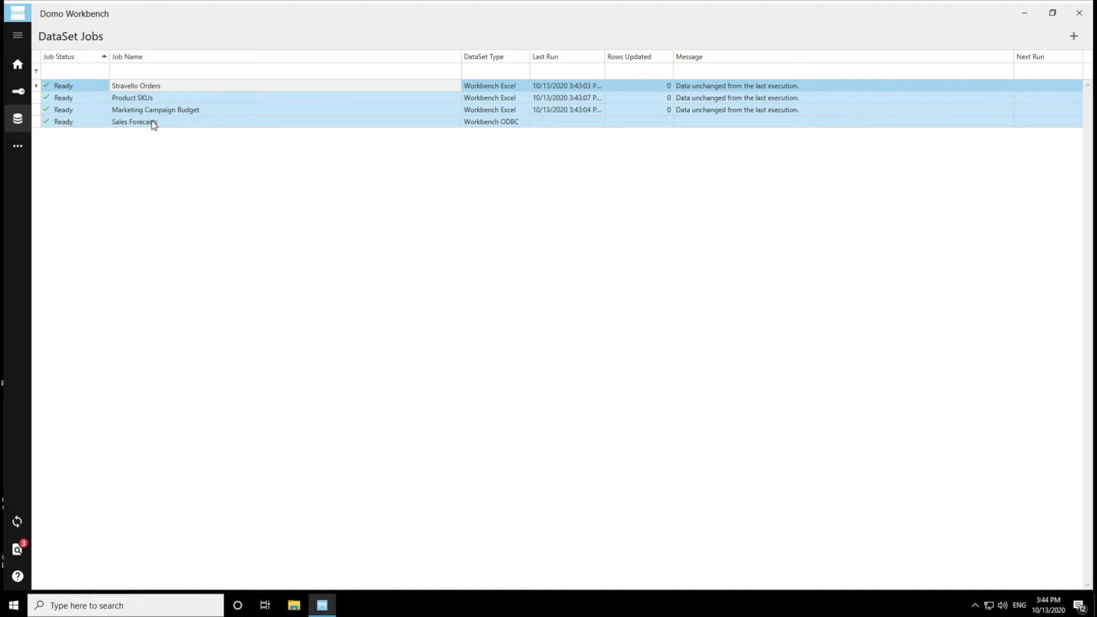
pyautogui.click(155, 111)
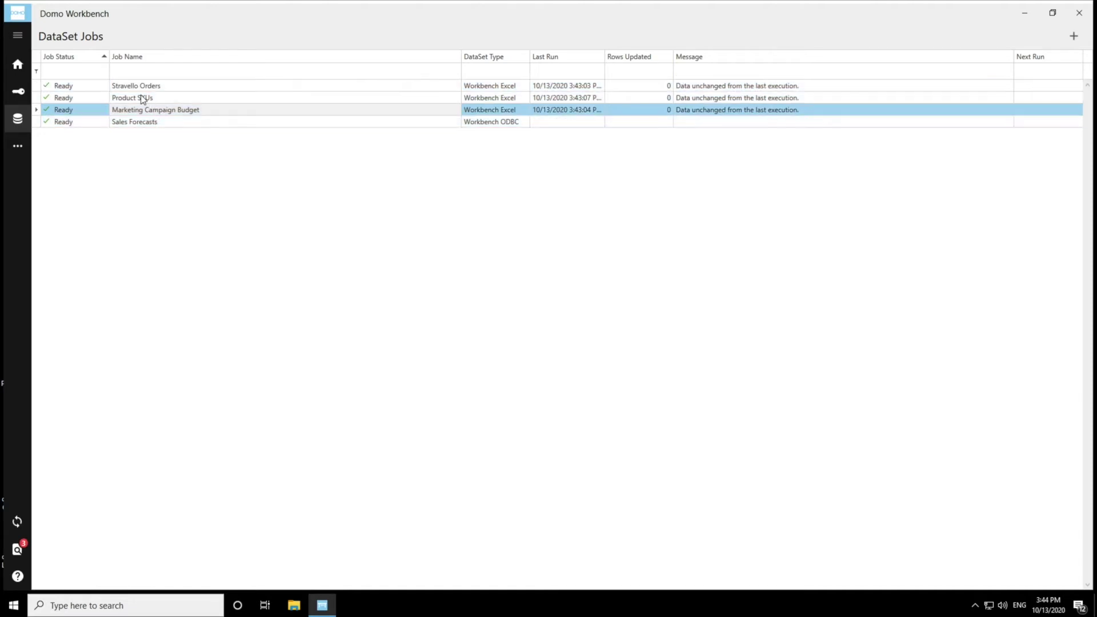
pyautogui.moveTo(137, 89); pyautogui.dragTo(161, 112)
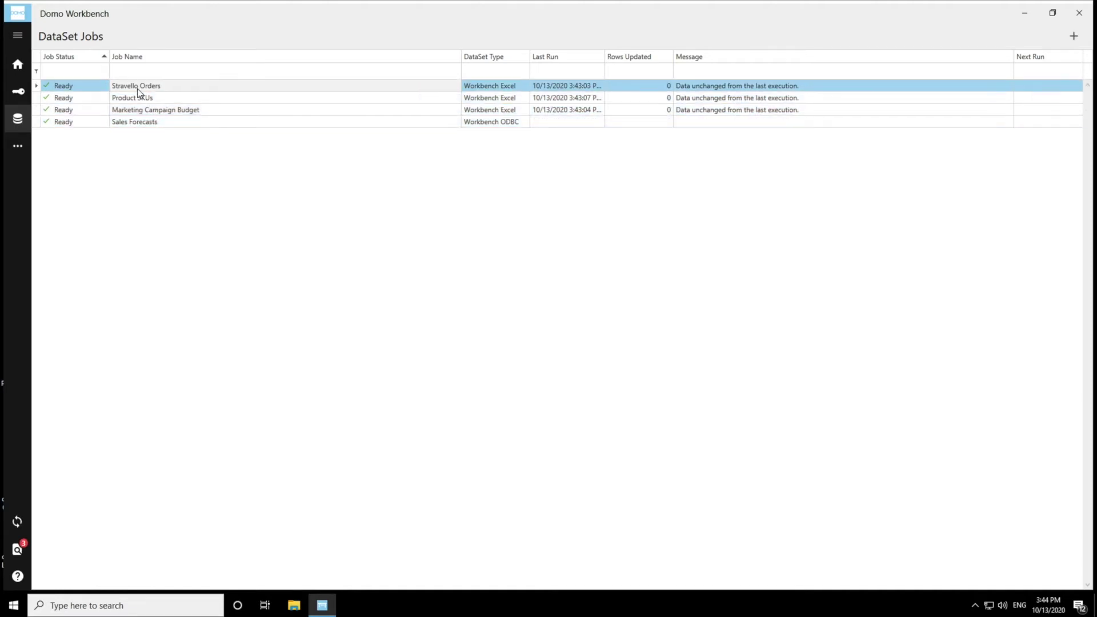
# - Start a bulk Execute of the three selected jobs and review the changed and excluded job lists
pyautogui.rightClick(169, 112)
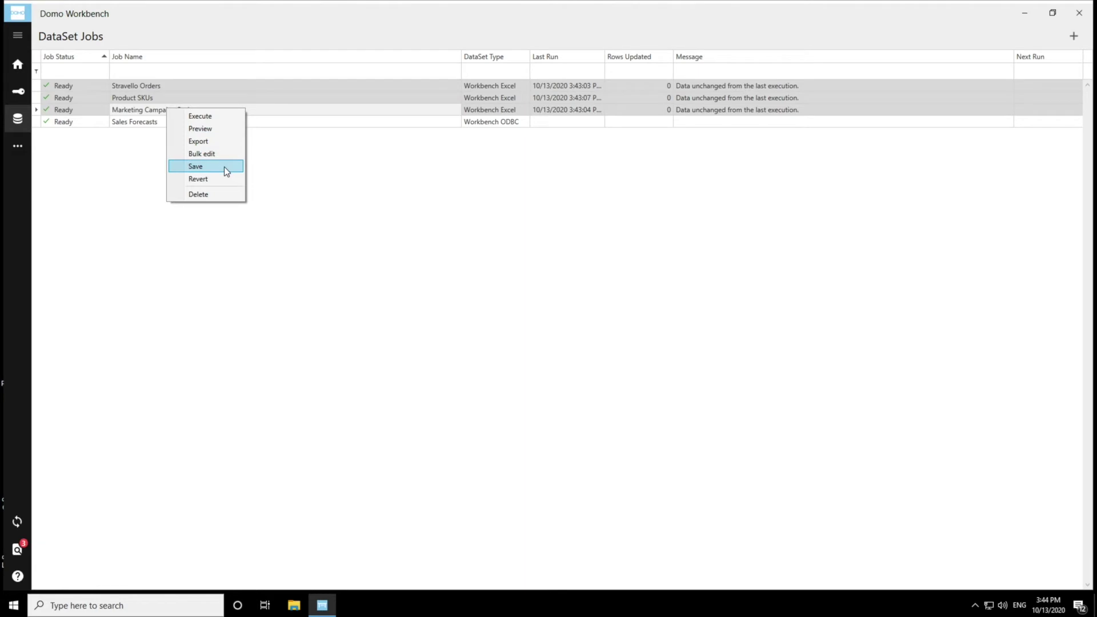
pyautogui.click(222, 124)
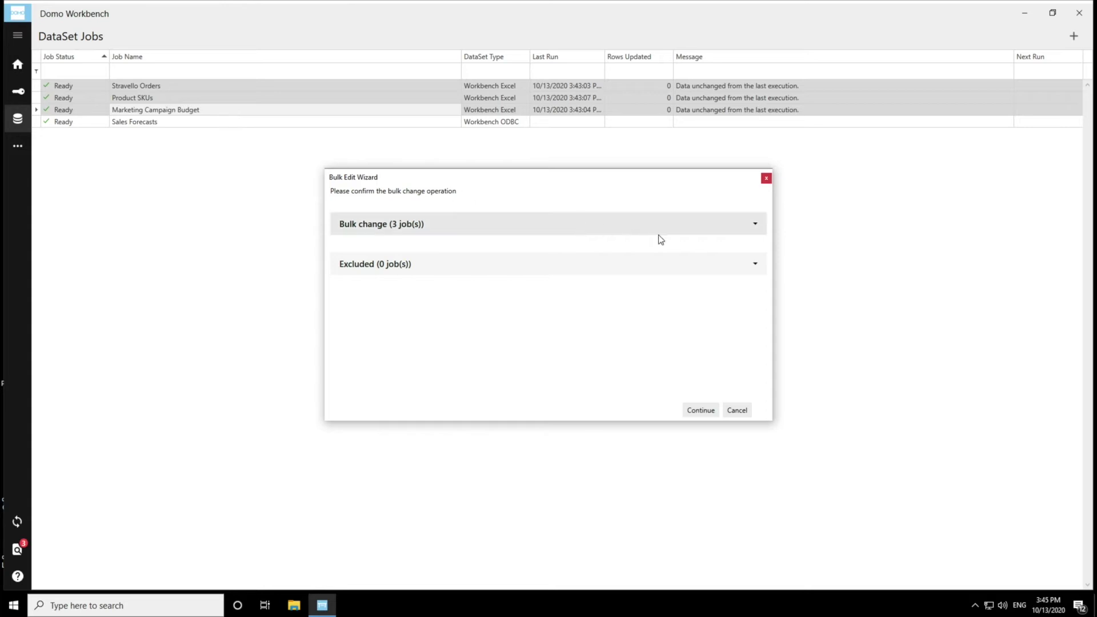
pyautogui.click(683, 225)
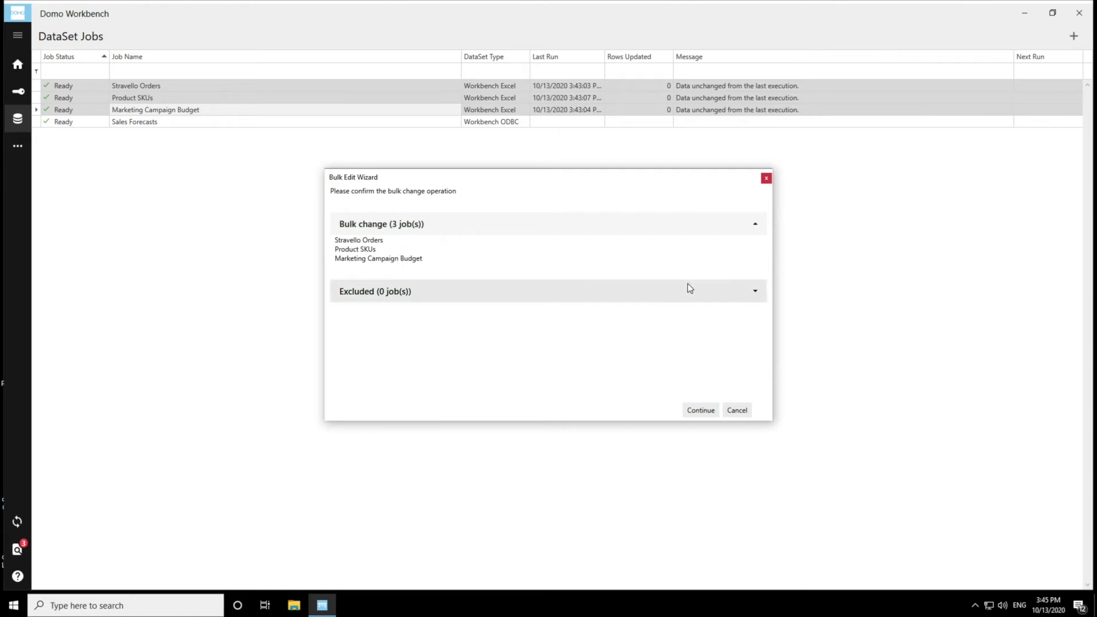
pyautogui.click(757, 293)
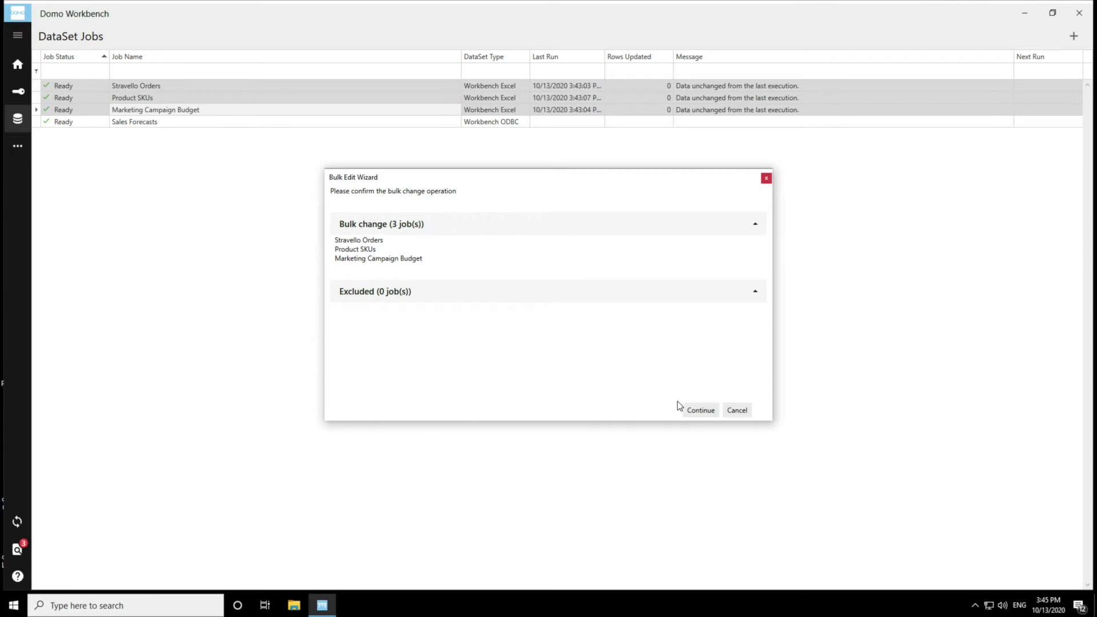
# - Confirm running the three jobs, minimize the execution output window and finish the wizard
pyautogui.click(700, 410)
pyautogui.click(700, 412)
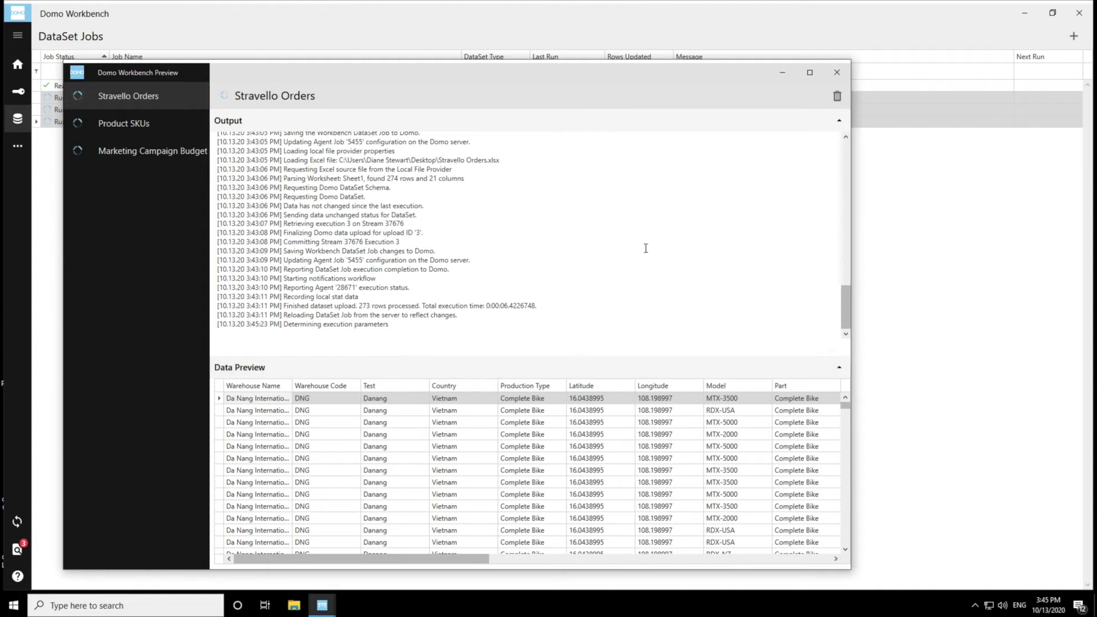
pyautogui.click(785, 70)
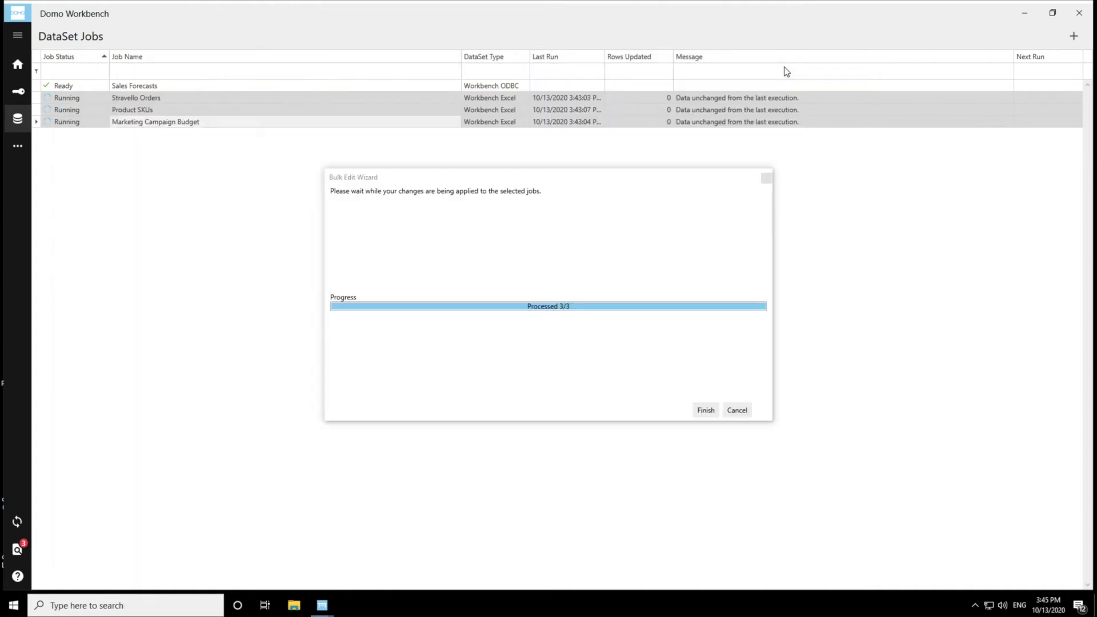
pyautogui.click(703, 410)
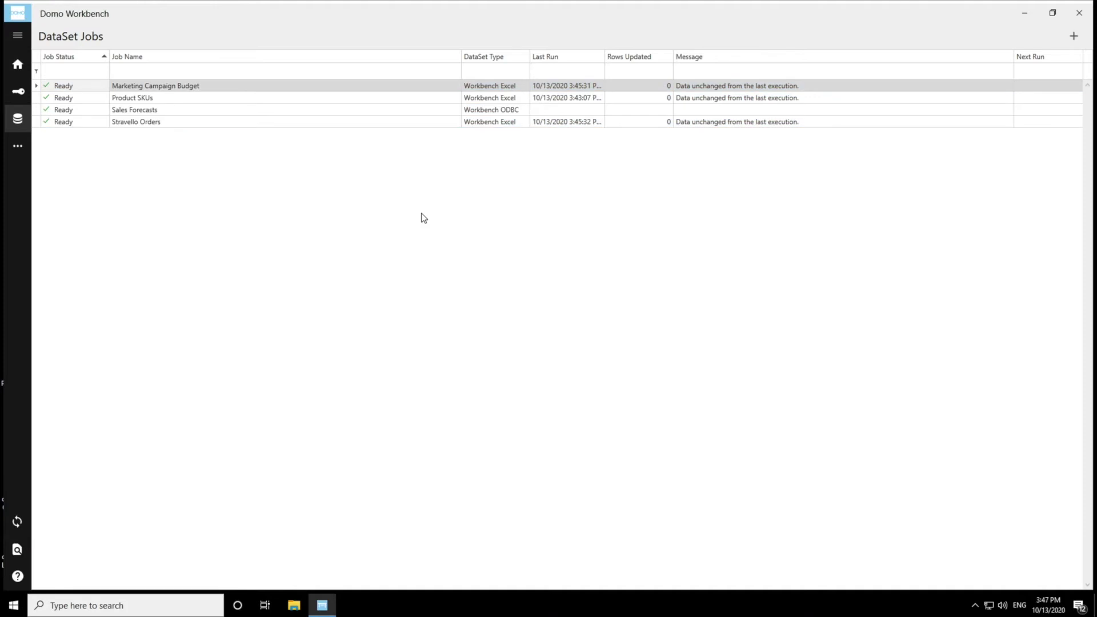
# - Bulk-preview Marketing Campaign Budget and Product SKUs, check the included jobs, then cancel
pyautogui.moveTo(230, 89); pyautogui.dragTo(239, 100)
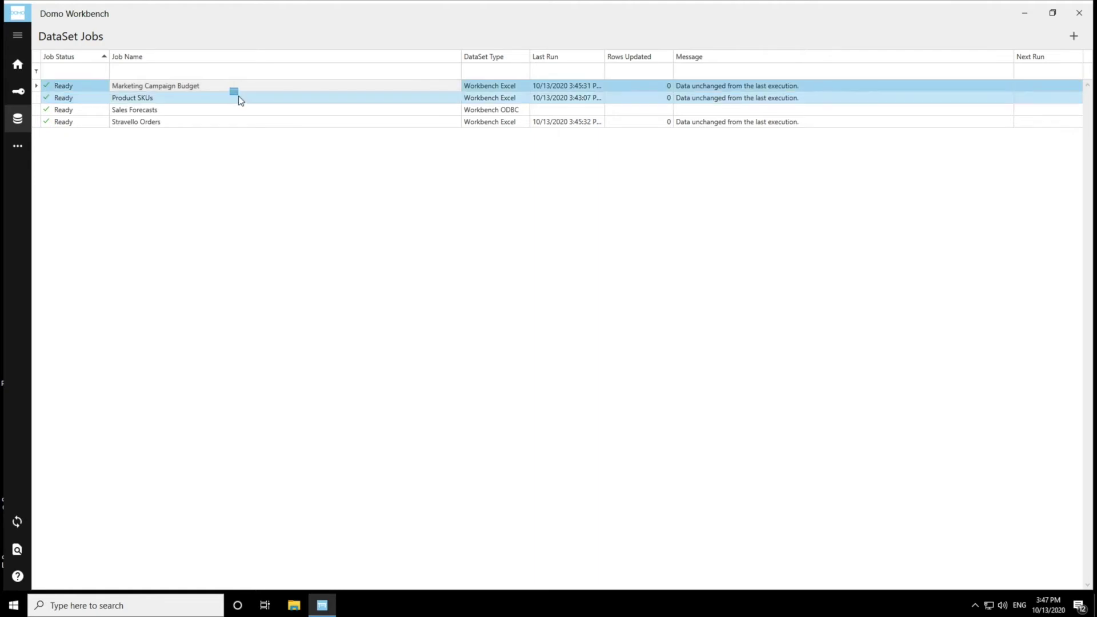
pyautogui.rightClick(240, 101)
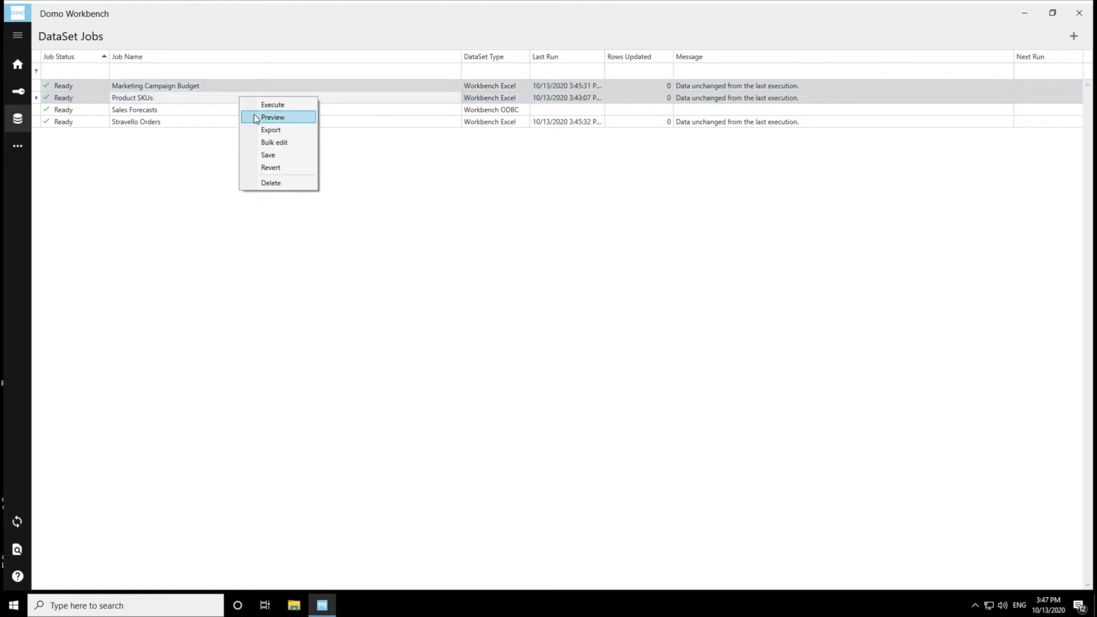
pyautogui.click(254, 118)
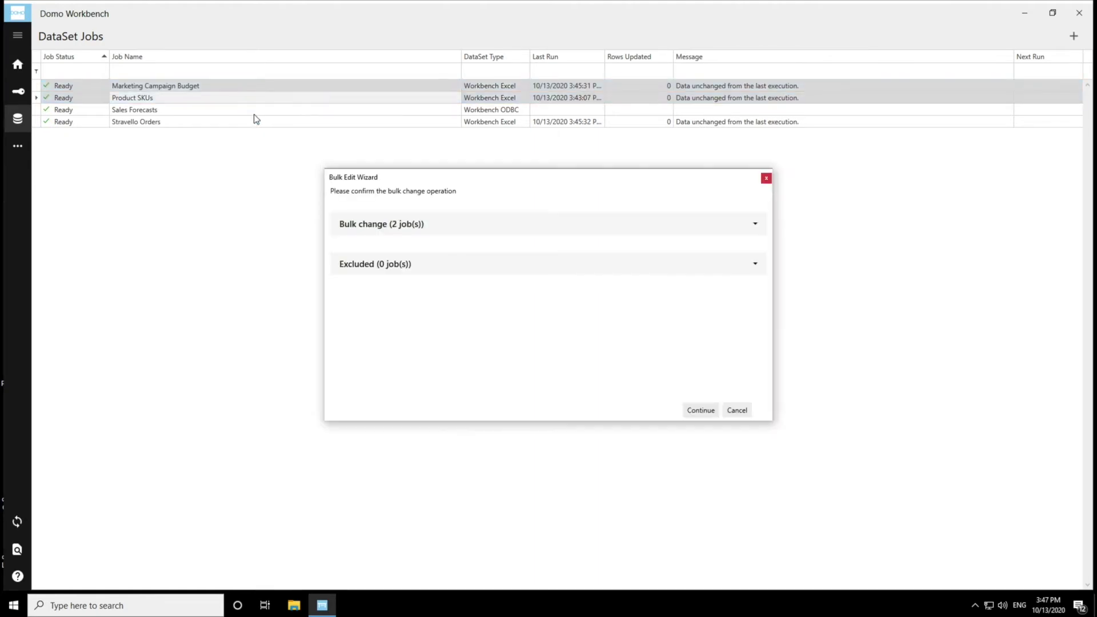
pyautogui.click(489, 222)
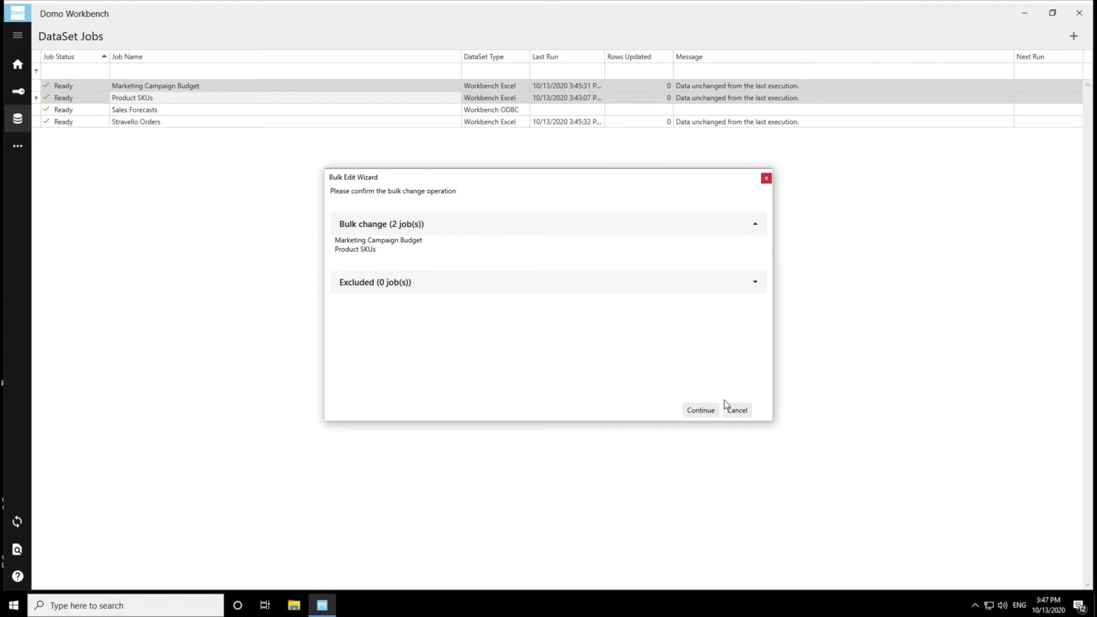
pyautogui.click(737, 410)
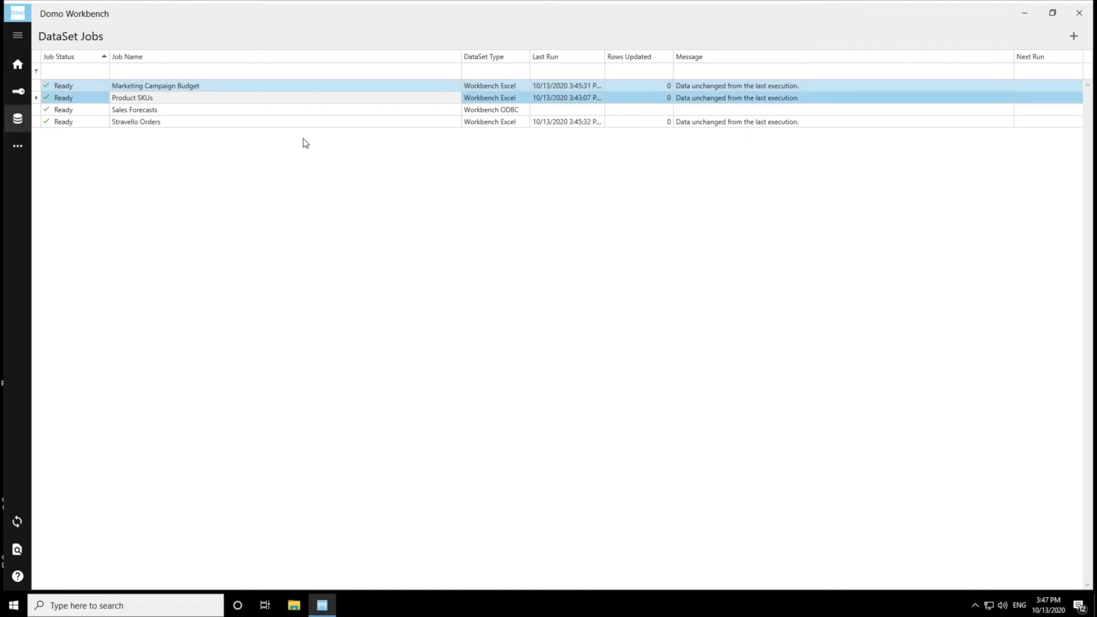
# - Export both selected jobs with OneDrive as the backup folder, then return to DataSet Jobs
pyautogui.rightClick(247, 99)
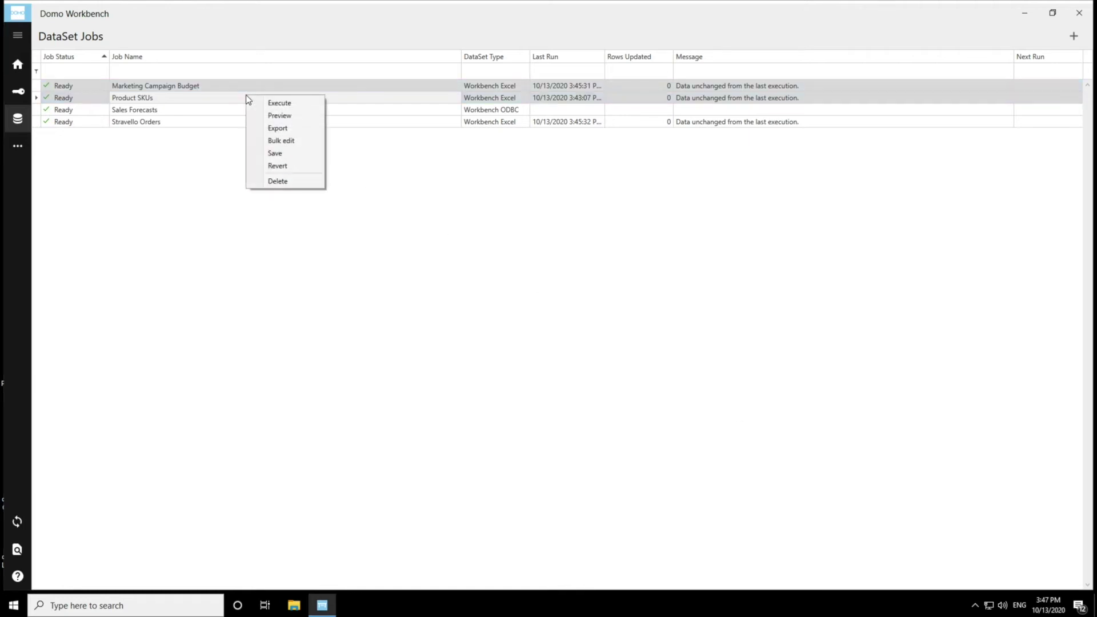
pyautogui.click(275, 130)
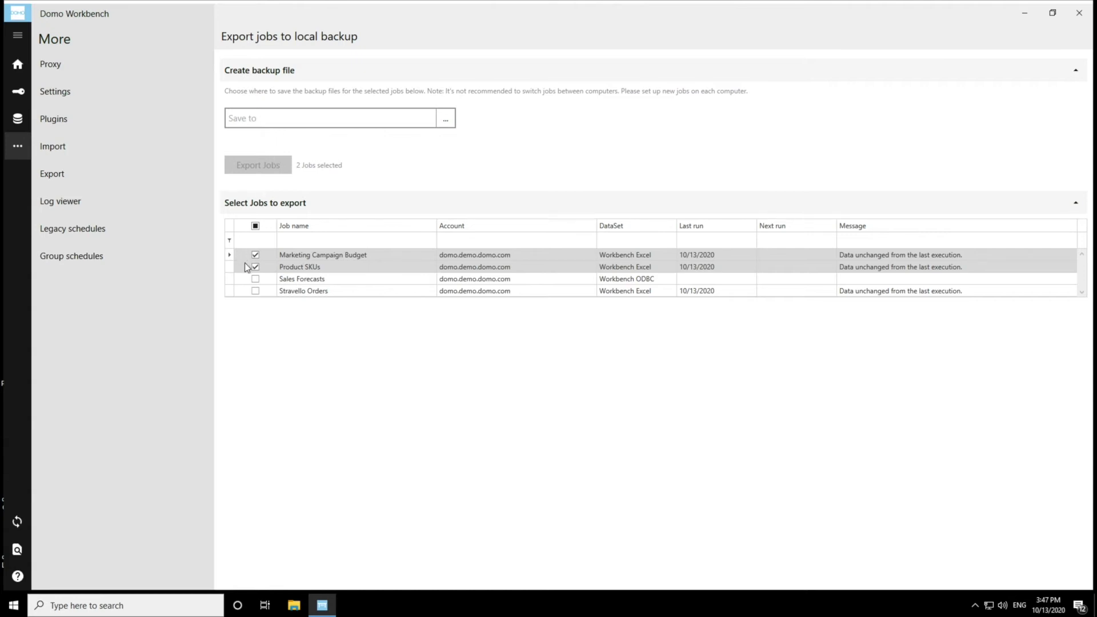
pyautogui.click(446, 119)
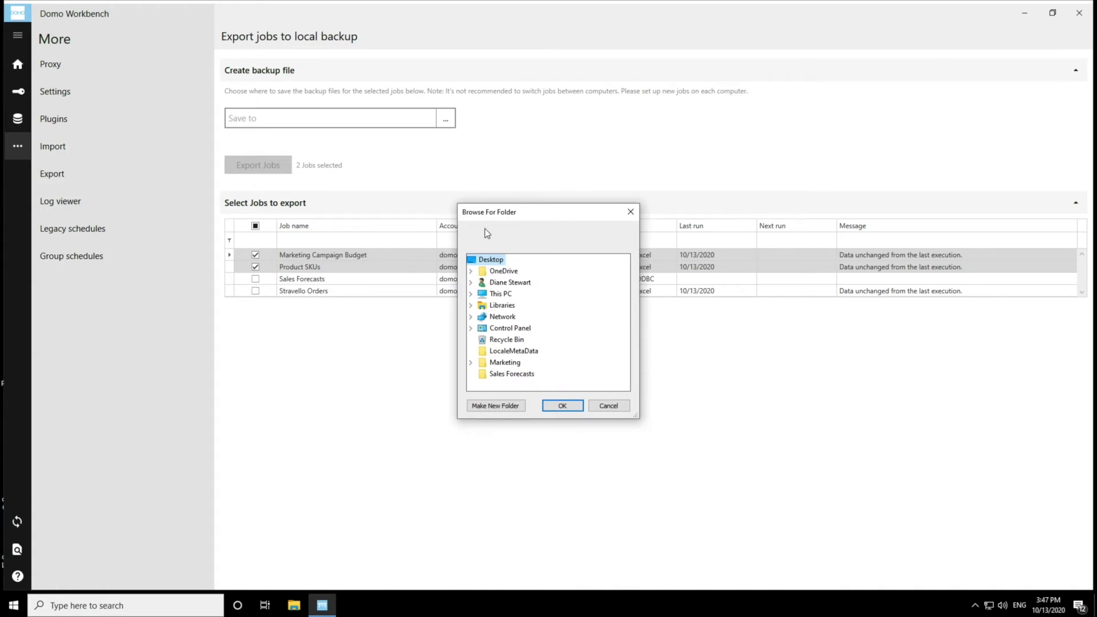
pyautogui.click(503, 272)
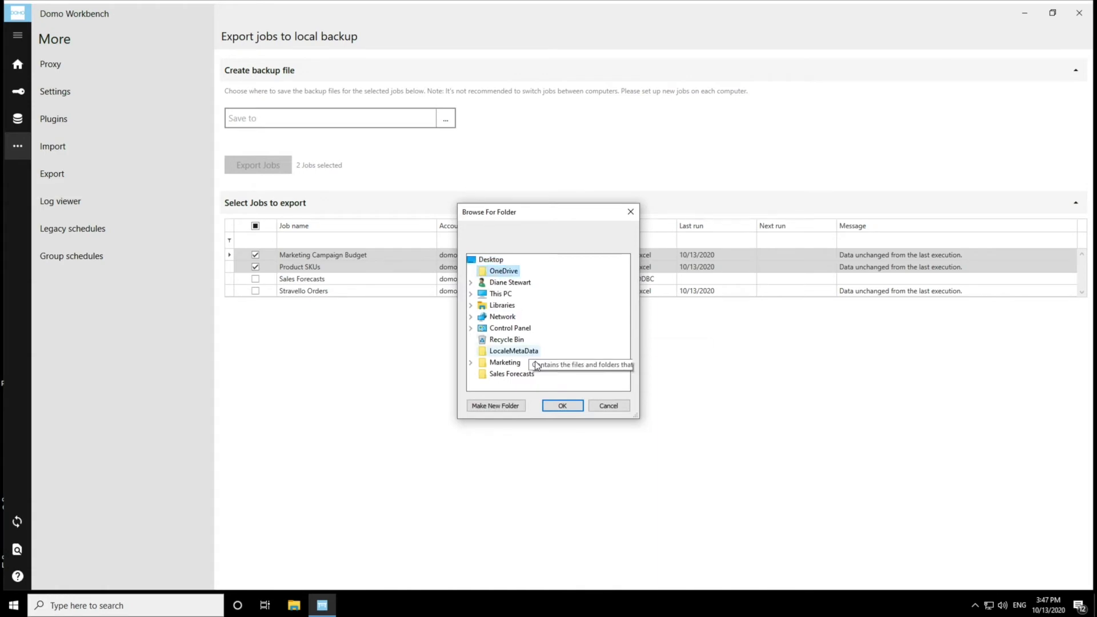
pyautogui.click(560, 406)
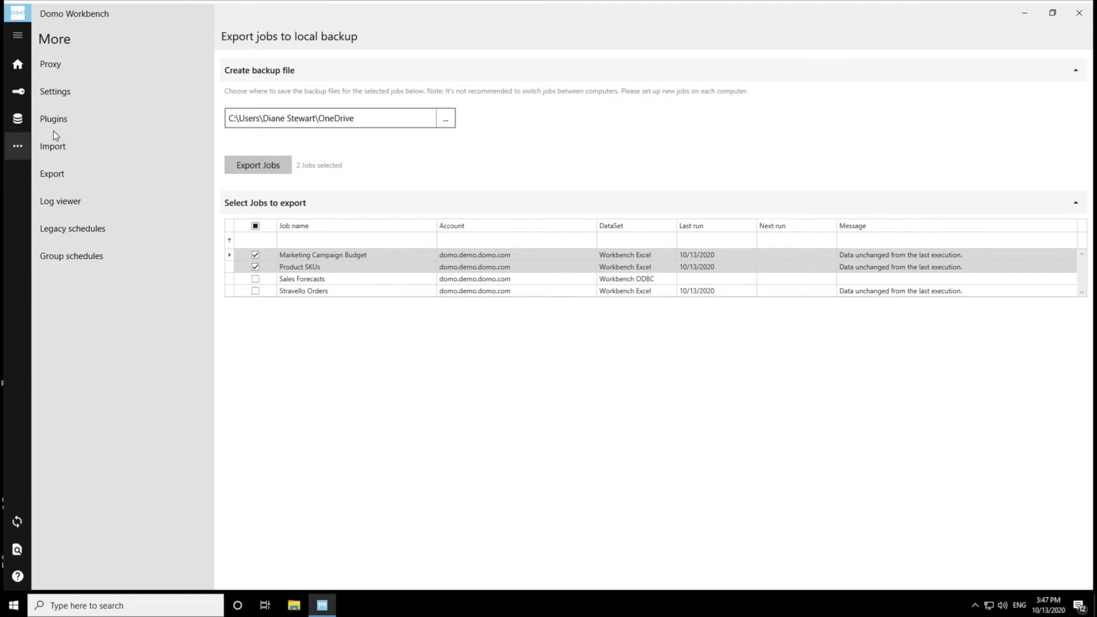
pyautogui.click(17, 119)
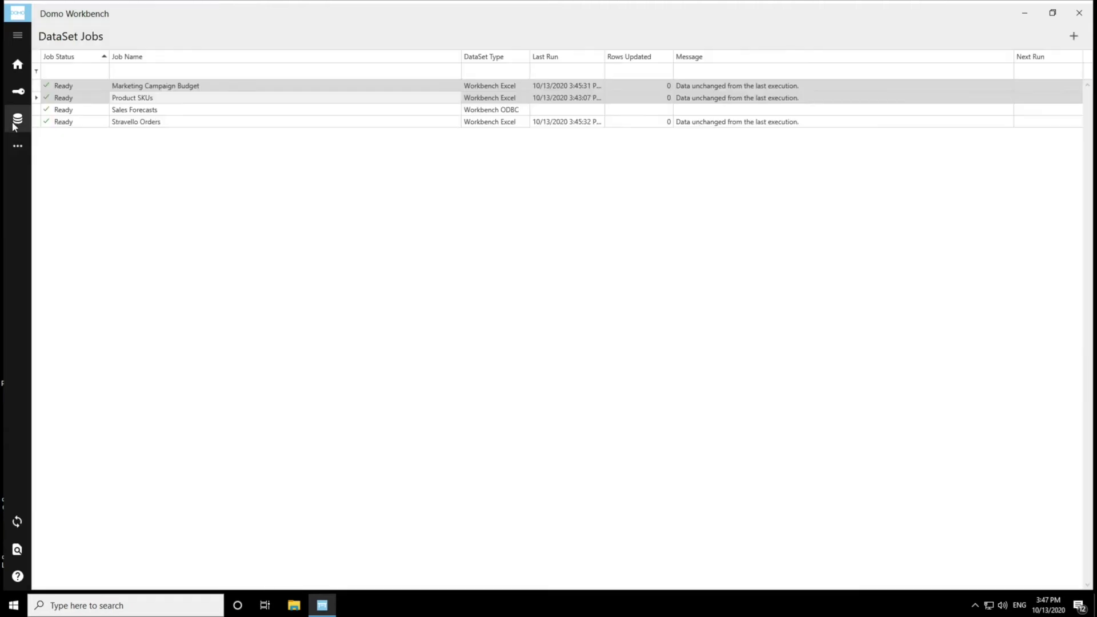
# - Start a bulk edit of the two jobs' settings and include the Username setting
pyautogui.rightClick(214, 103)
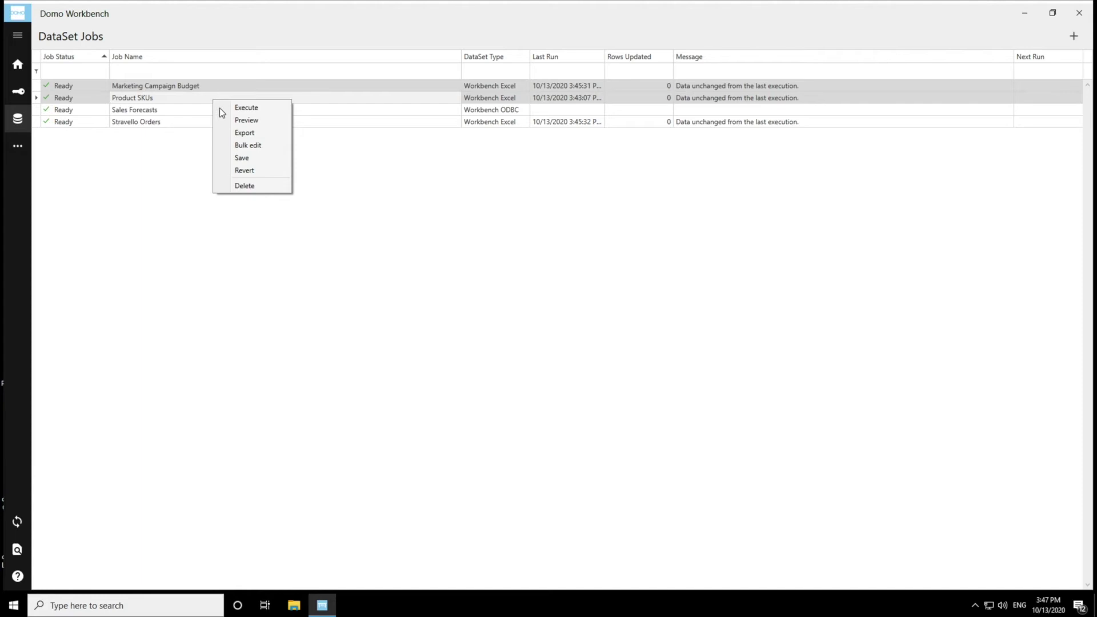
pyautogui.click(248, 146)
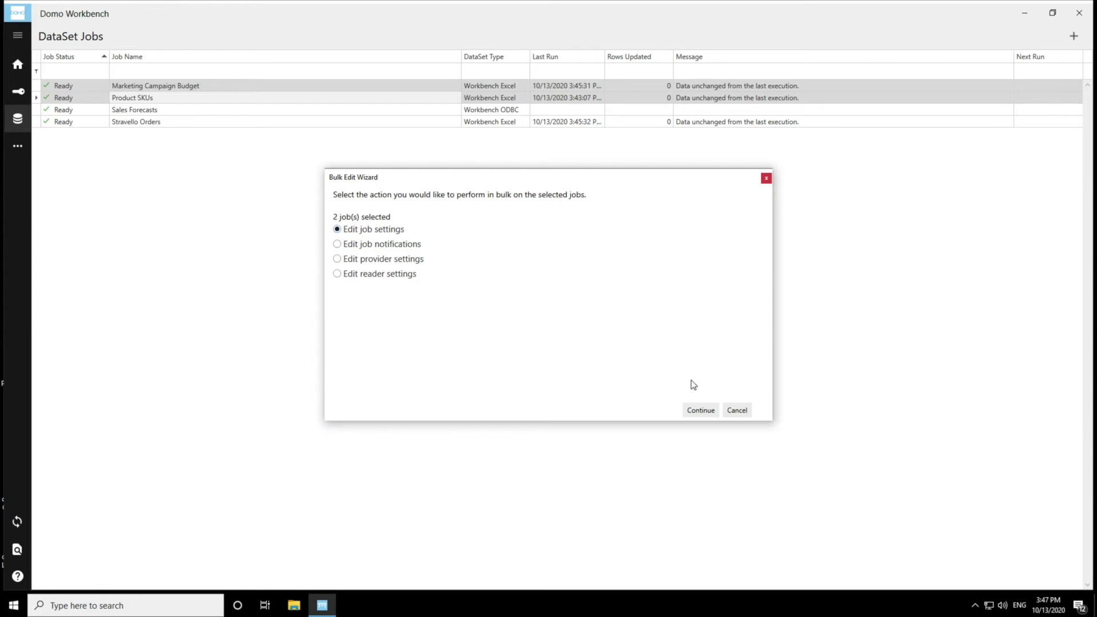
pyautogui.click(713, 409)
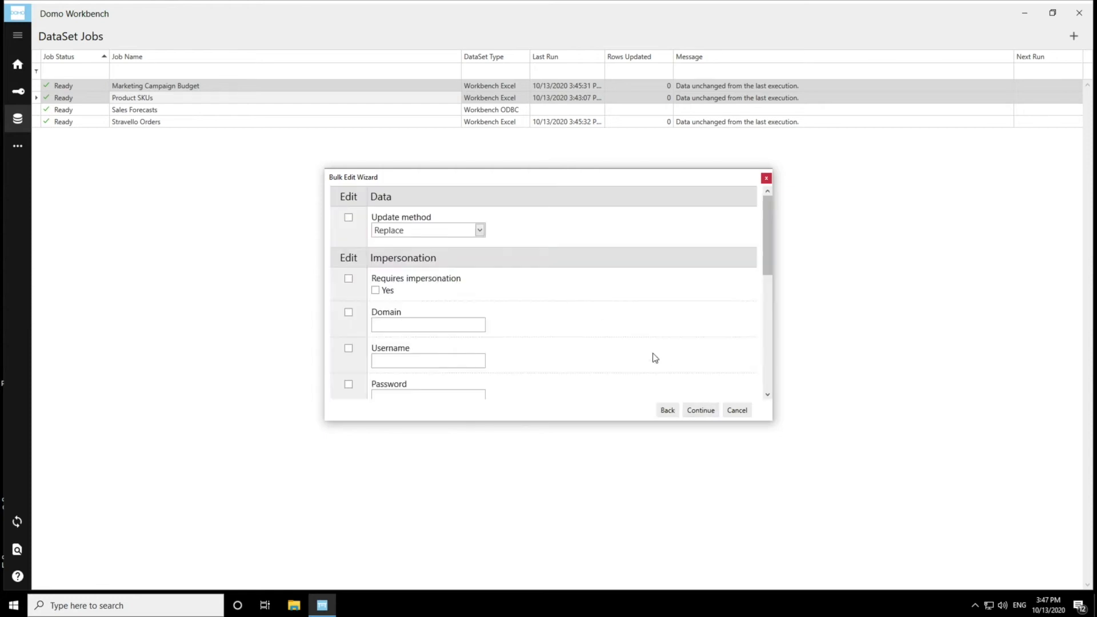
pyautogui.scroll(-5, 532, 320)
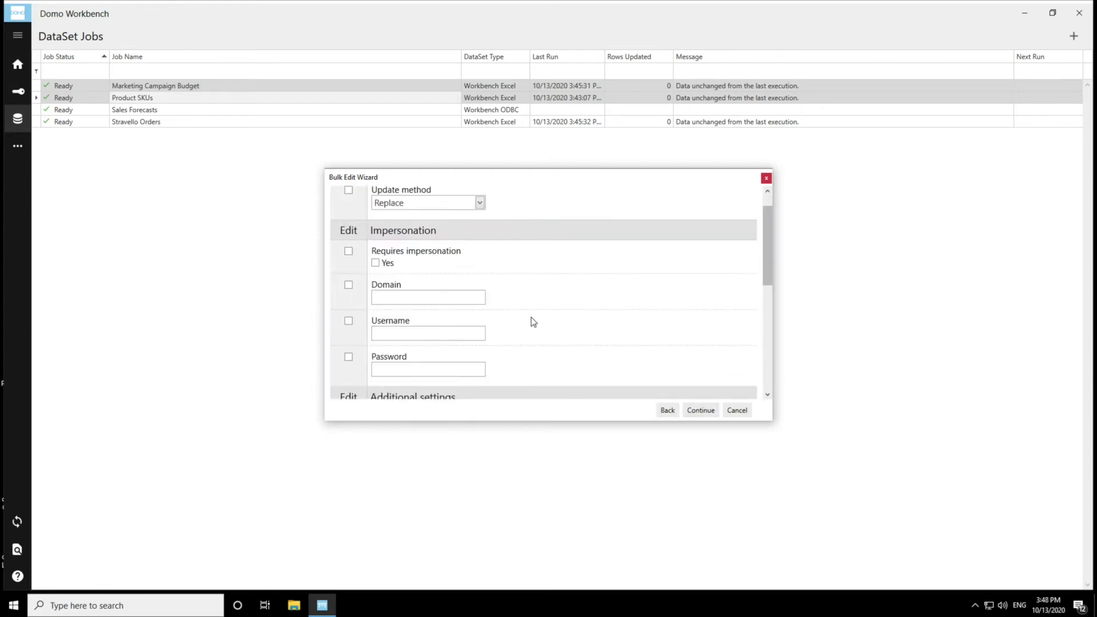
pyautogui.scroll(-1, 531, 321)
pyautogui.scroll(-2, 532, 320)
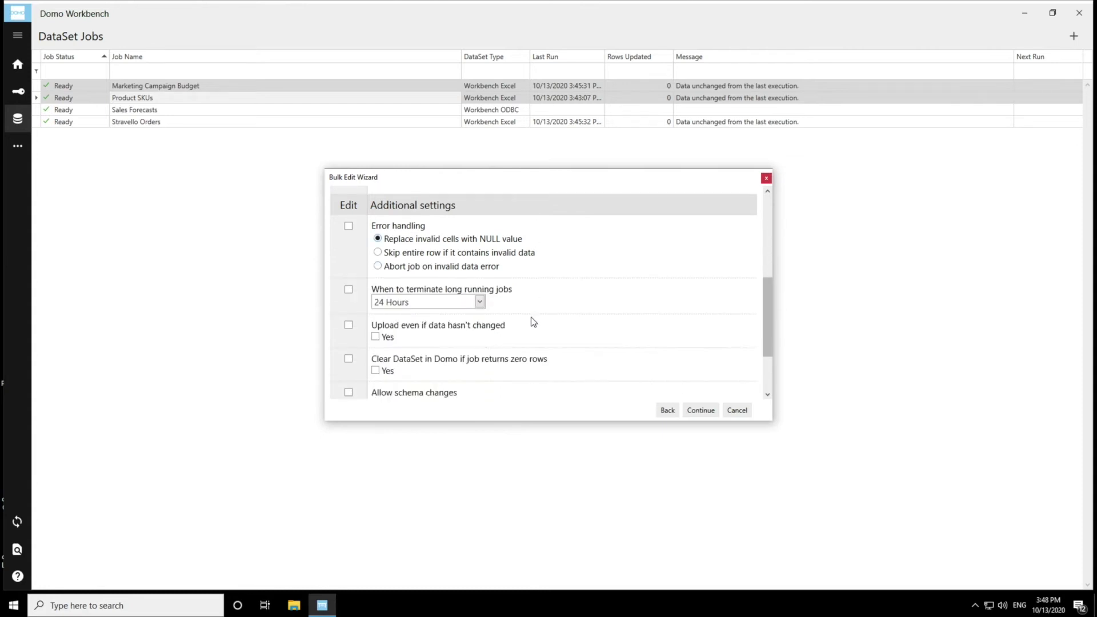
pyautogui.scroll(-2, 532, 320)
pyautogui.scroll(-1, 532, 320)
pyautogui.scroll(-1, 531, 321)
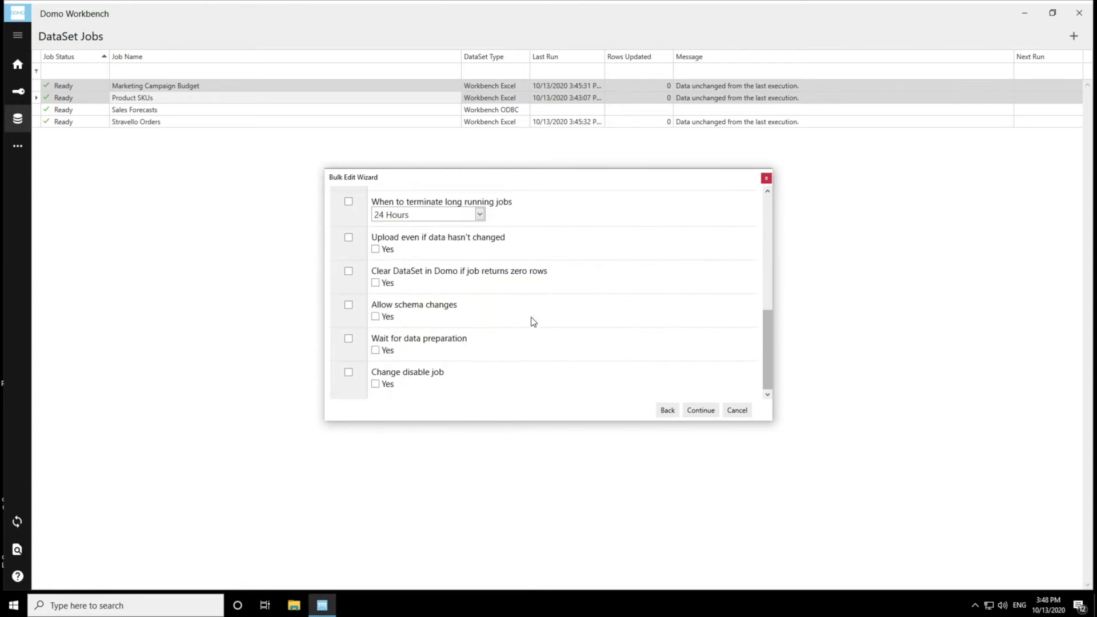
pyautogui.scroll(3, 533, 321)
pyautogui.scroll(4, 532, 322)
pyautogui.scroll(2, 532, 322)
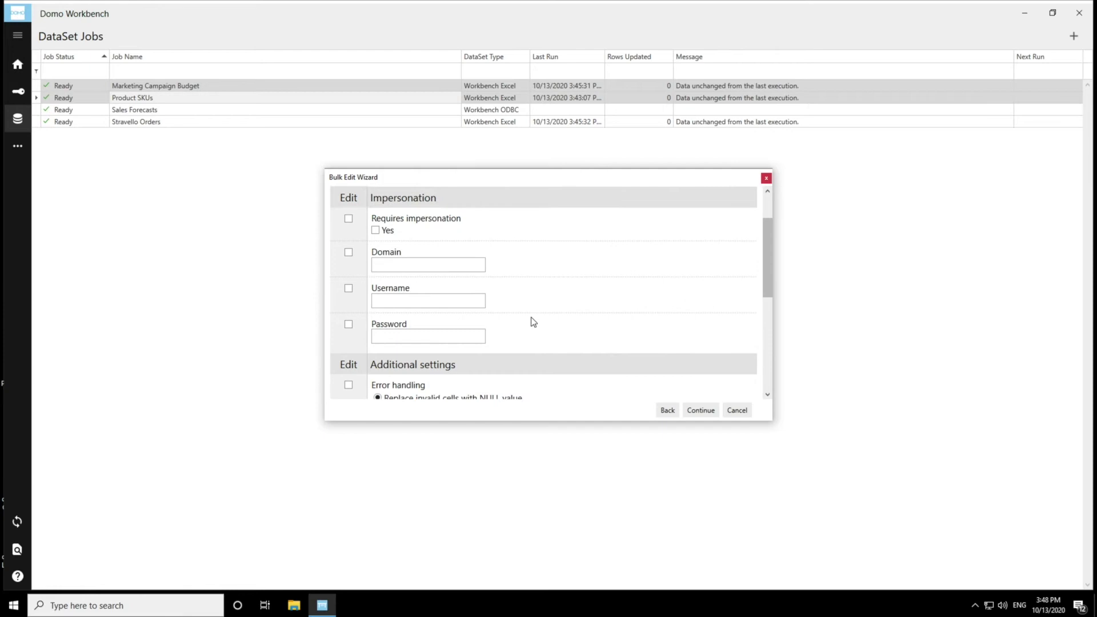
pyautogui.scroll(3, 531, 321)
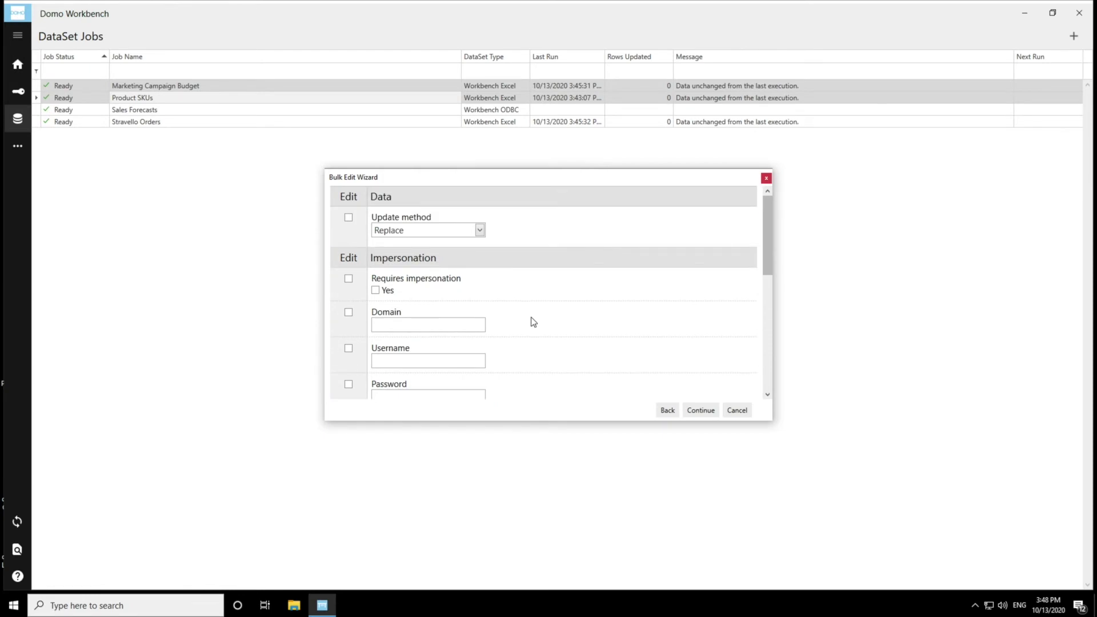
pyautogui.click(348, 350)
# - Review the changed and excluded jobs on the confirmation page, then step back to the action choice
pyautogui.click(701, 409)
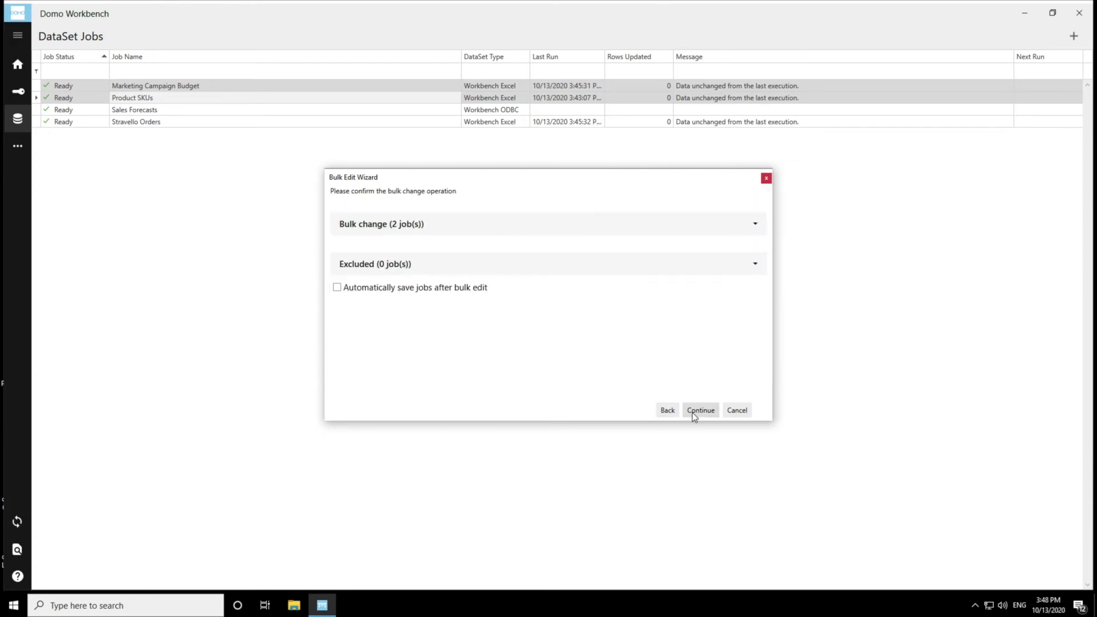
pyautogui.click(756, 268)
pyautogui.click(757, 224)
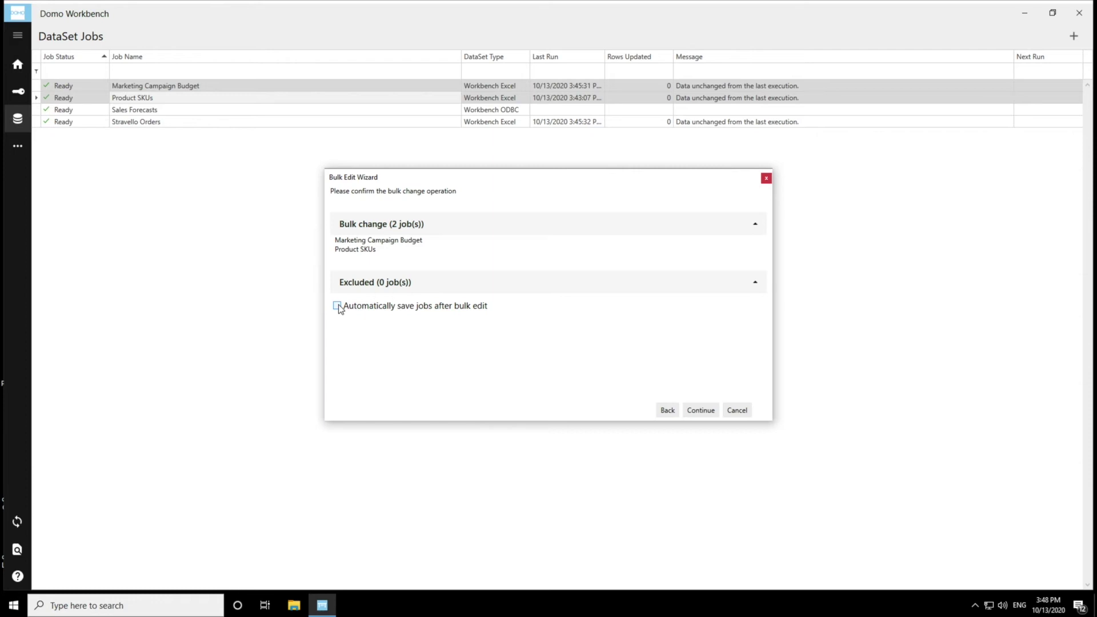
pyautogui.click(666, 410)
pyautogui.click(666, 410)
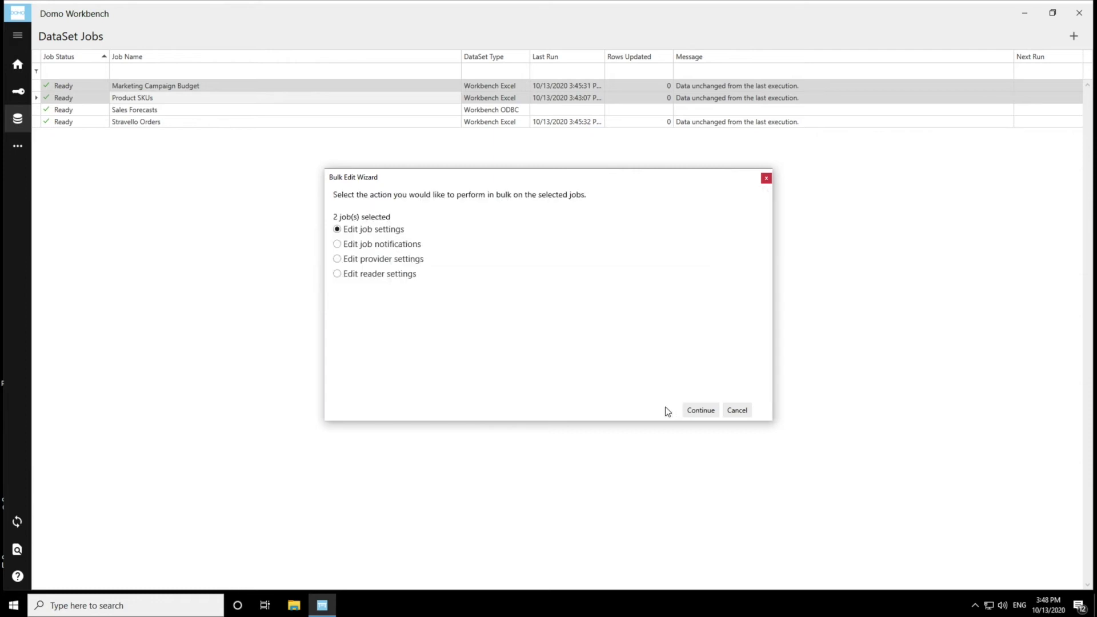
# - Switch the bulk action to job notifications, keeping Add to existing as the notification action
pyautogui.press('Down')
pyautogui.click(689, 413)
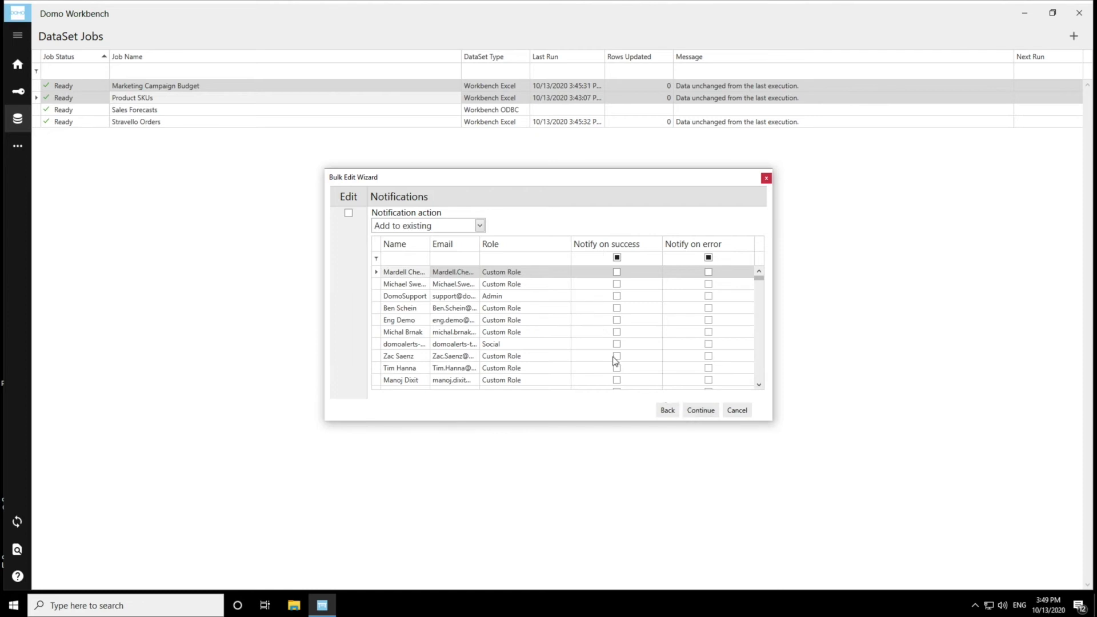
pyautogui.click(477, 228)
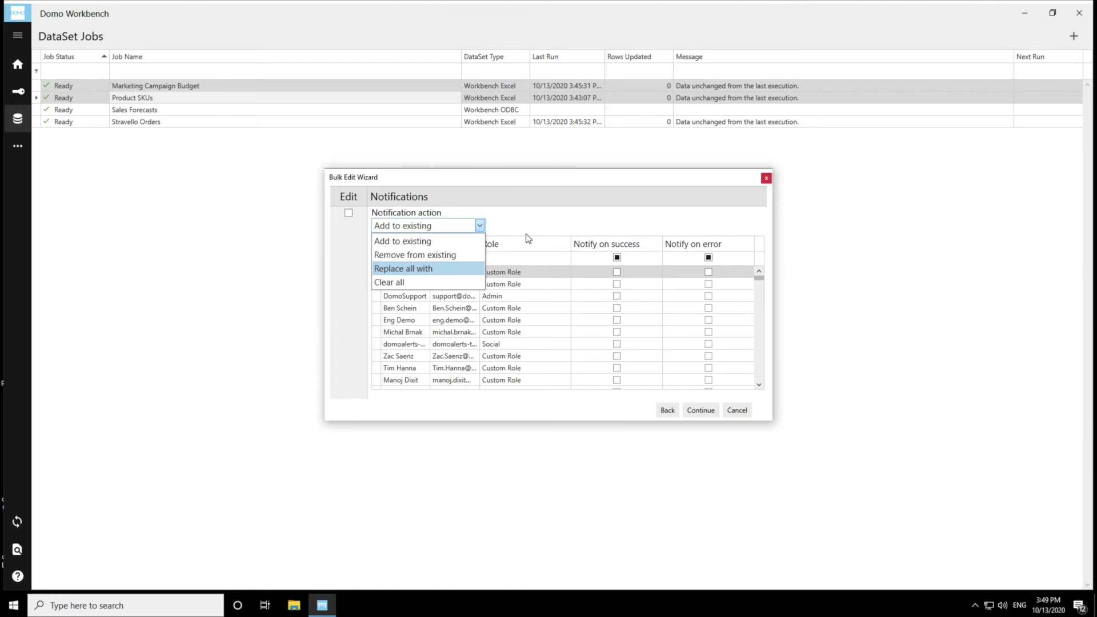
pyautogui.click(553, 244)
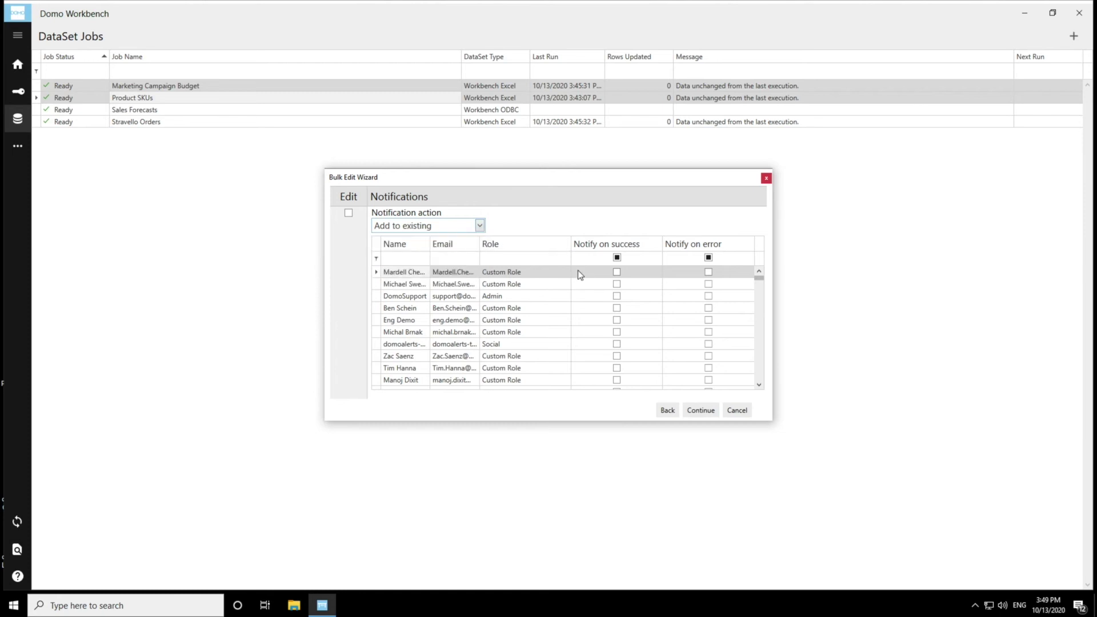
# - Enable success notifications for two users and error notifications for the alerts account and another user
pyautogui.click(617, 308)
pyautogui.click(616, 320)
pyautogui.click(709, 344)
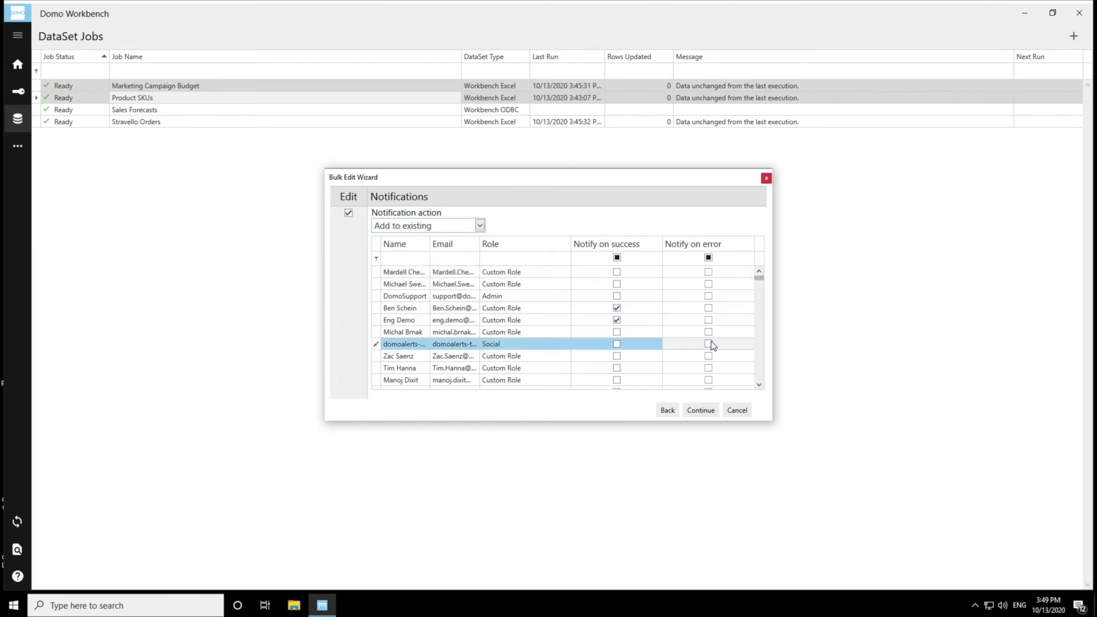
pyautogui.click(710, 356)
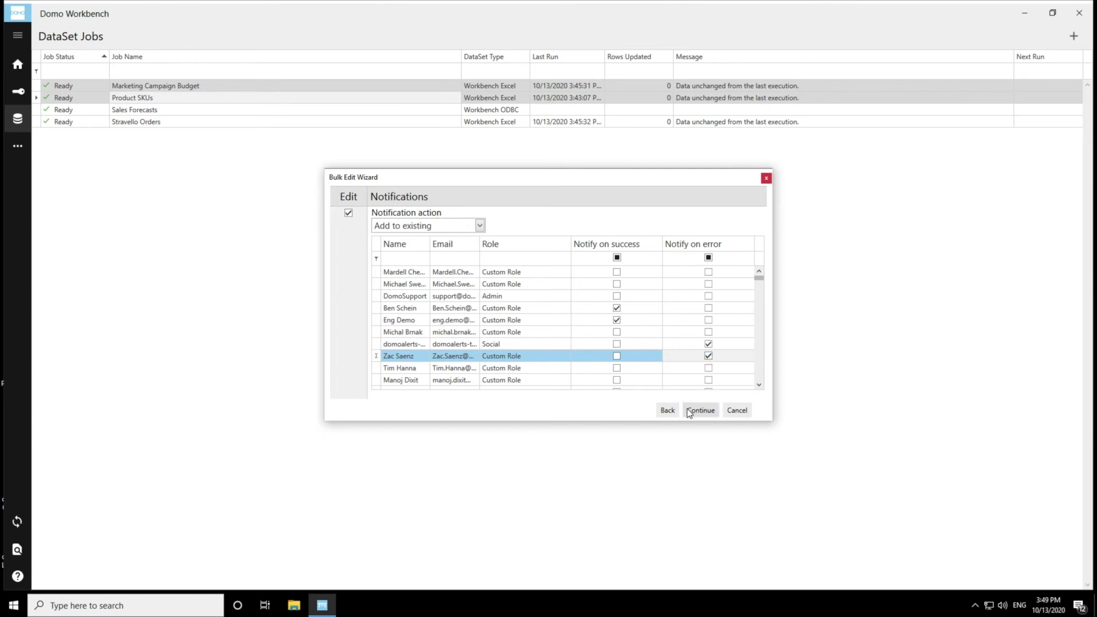
pyautogui.click(667, 410)
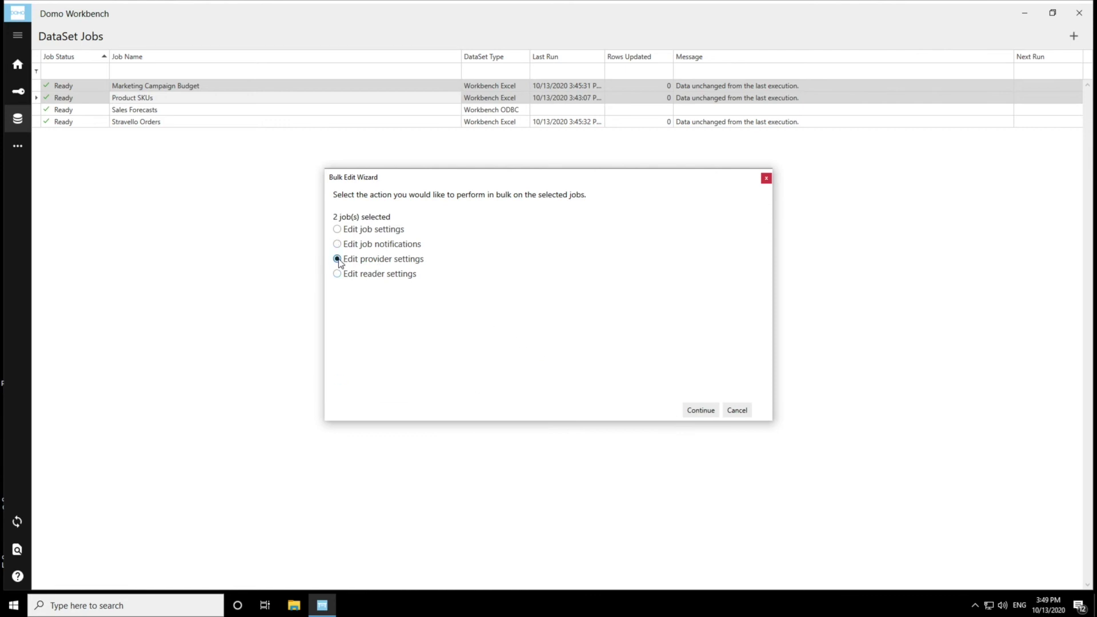
# - View the provider and Excel reader settings for both jobs, then cancel the wizard unchanged
pyautogui.click(692, 412)
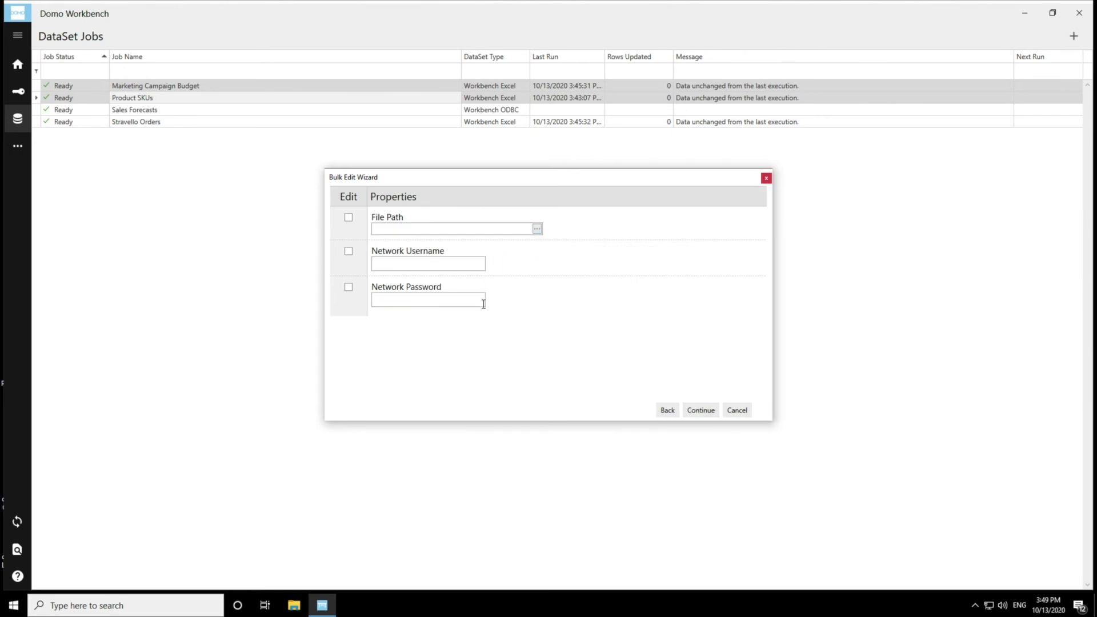
pyautogui.click(675, 413)
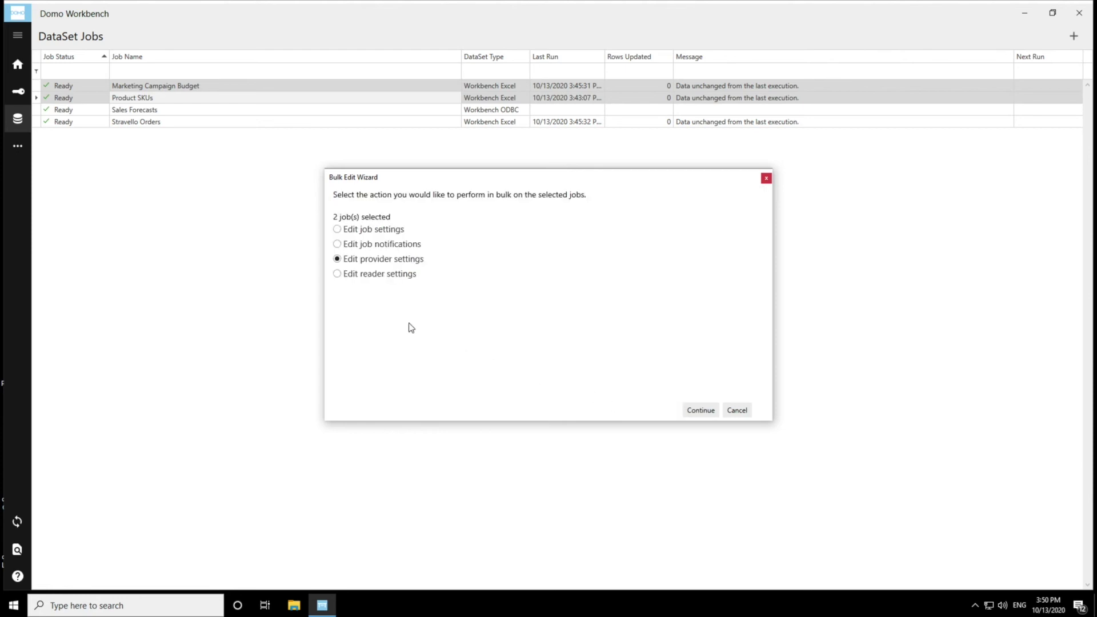
pyautogui.click(338, 274)
pyautogui.click(698, 411)
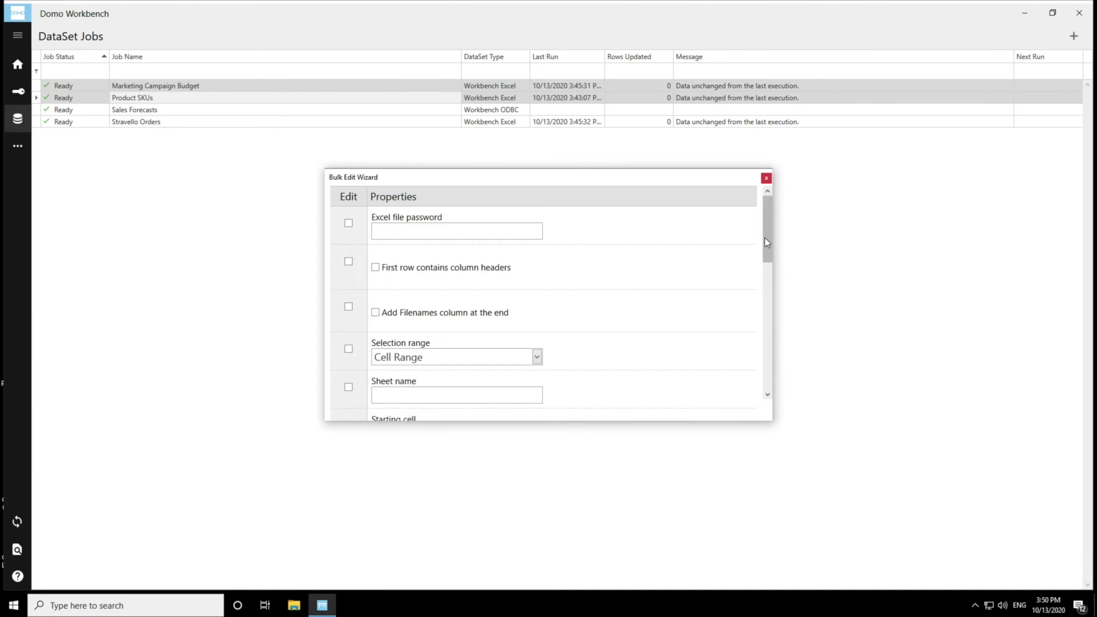
pyautogui.moveTo(769, 235); pyautogui.dragTo(766, 385)
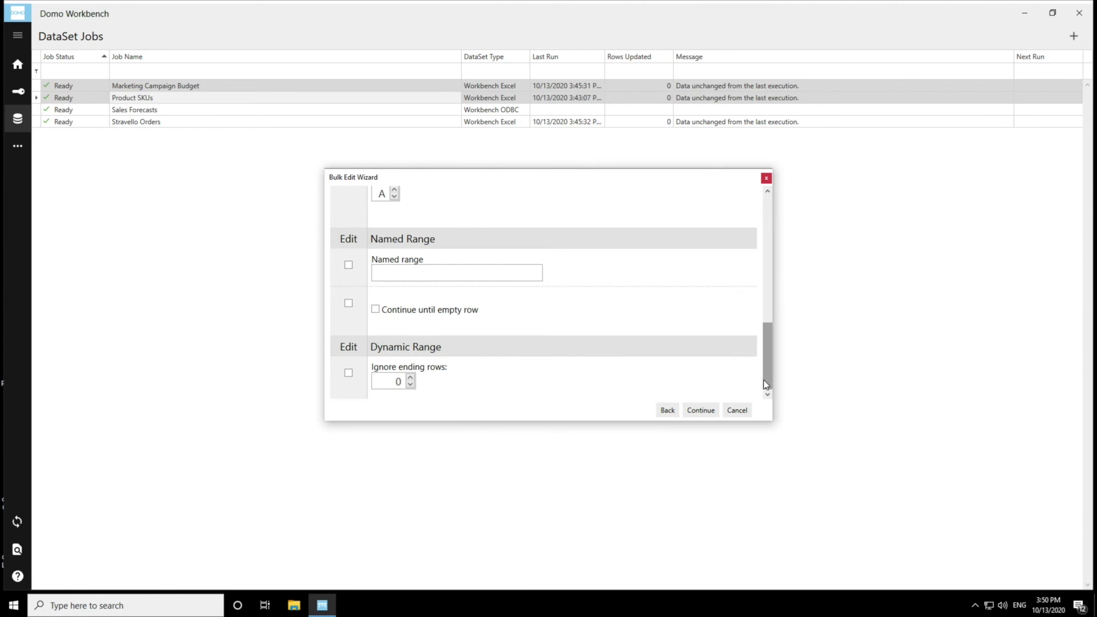
pyautogui.click(659, 411)
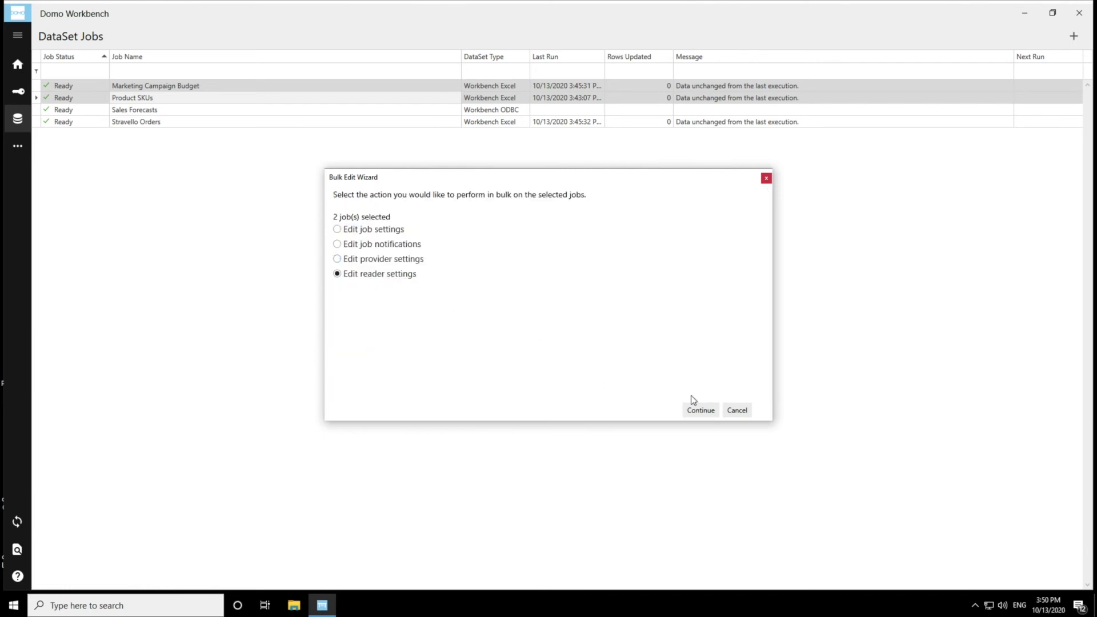
pyautogui.click(737, 411)
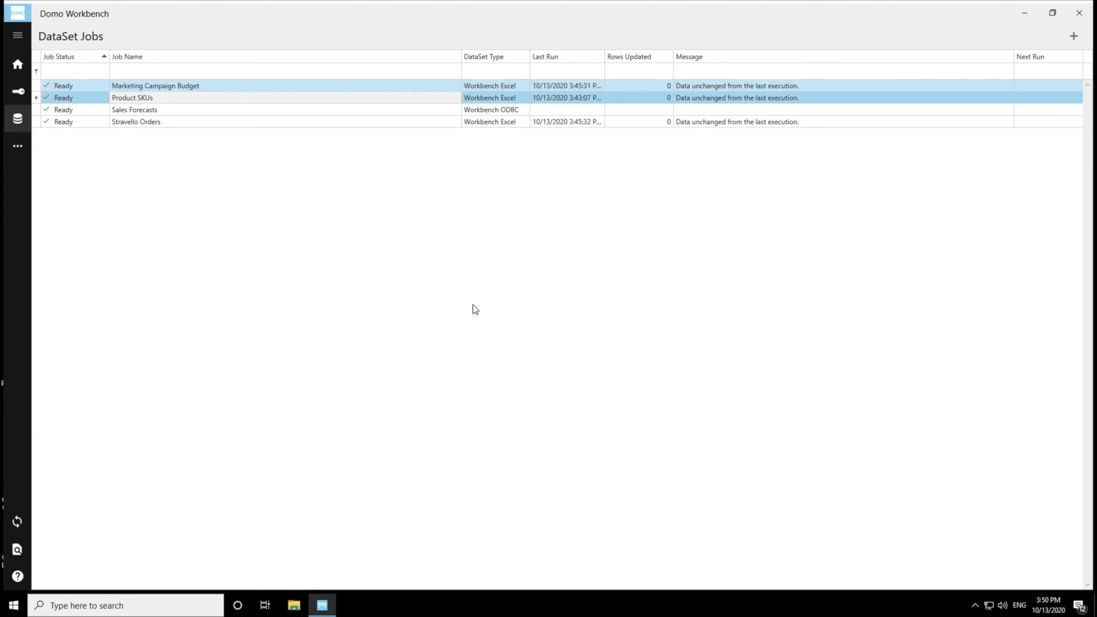
pyautogui.keyDown('ctrl'); pyautogui.click(179, 115); pyautogui.keyUp('ctrl')
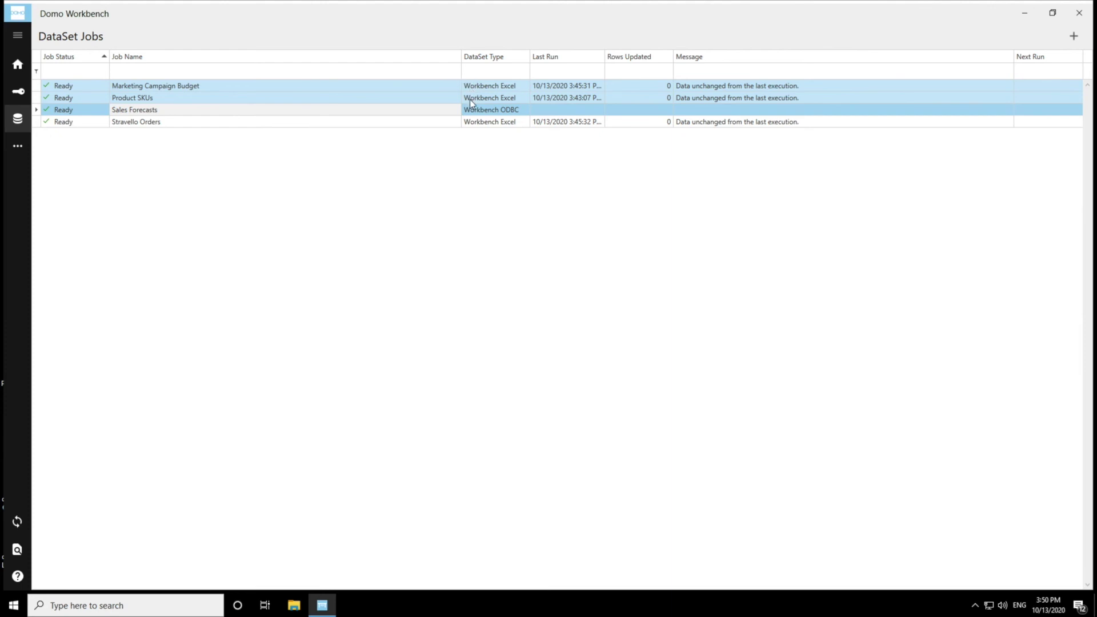
pyautogui.rightClick(429, 112)
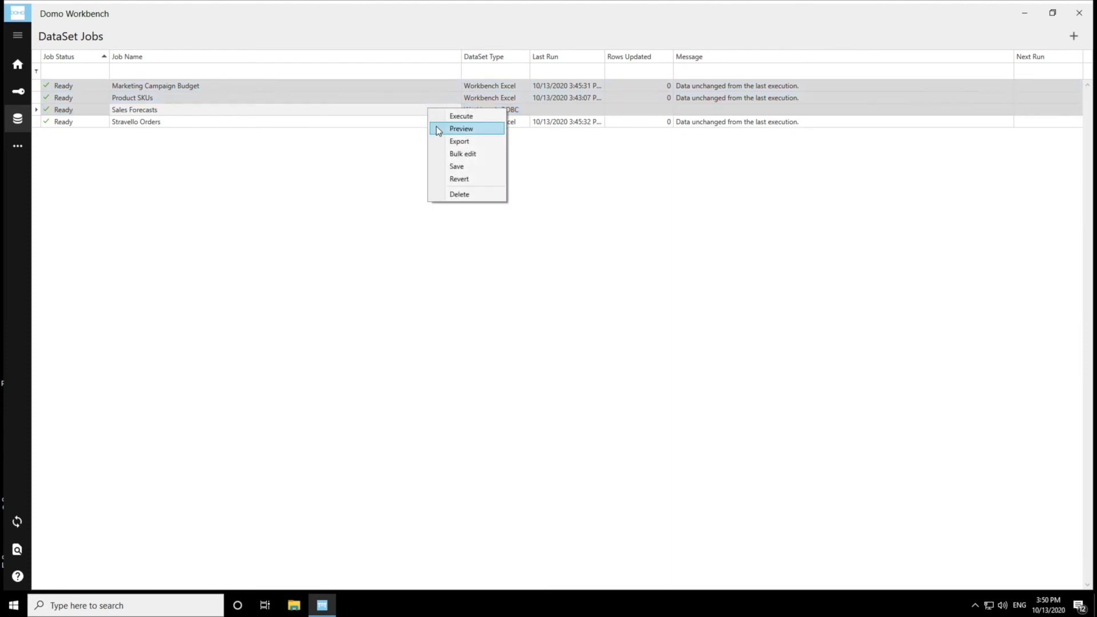
pyautogui.click(450, 154)
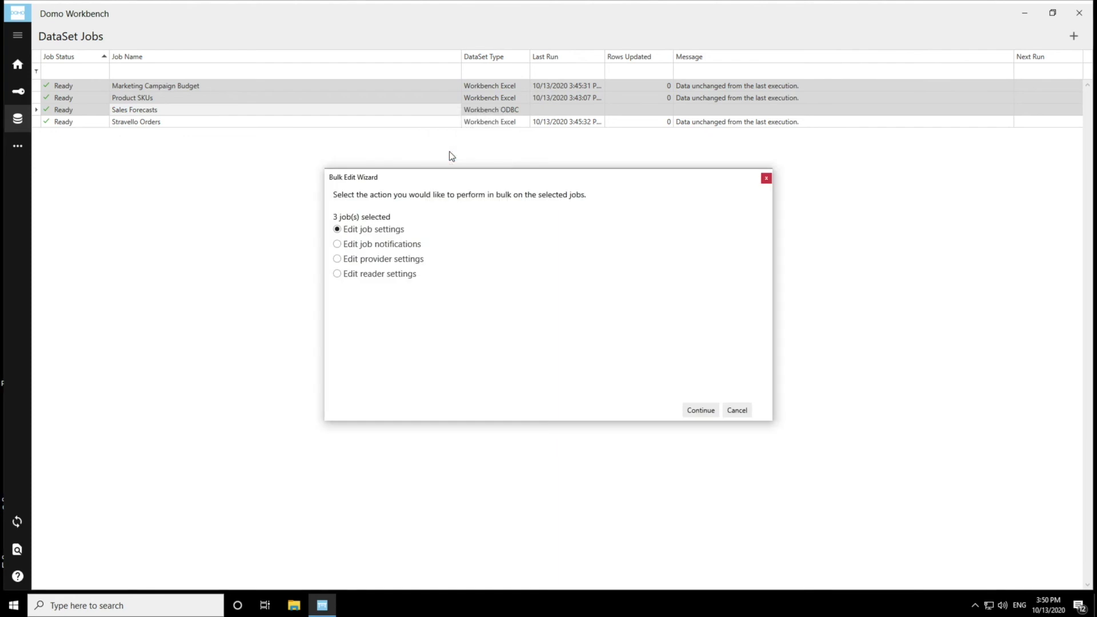
pyautogui.click(337, 258)
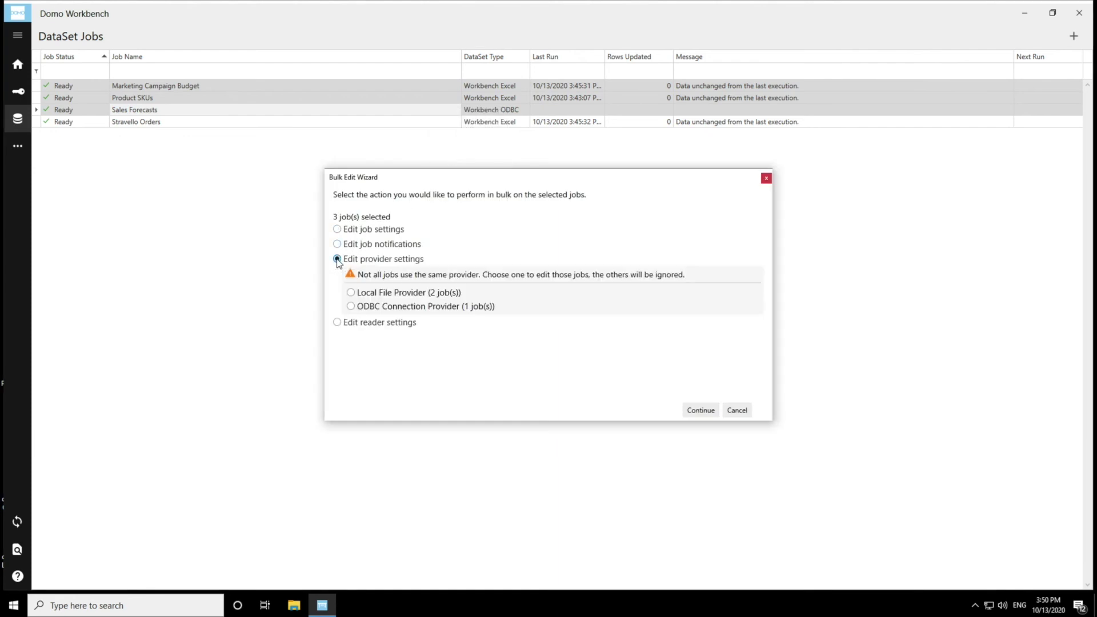
pyautogui.click(350, 308)
pyautogui.click(701, 411)
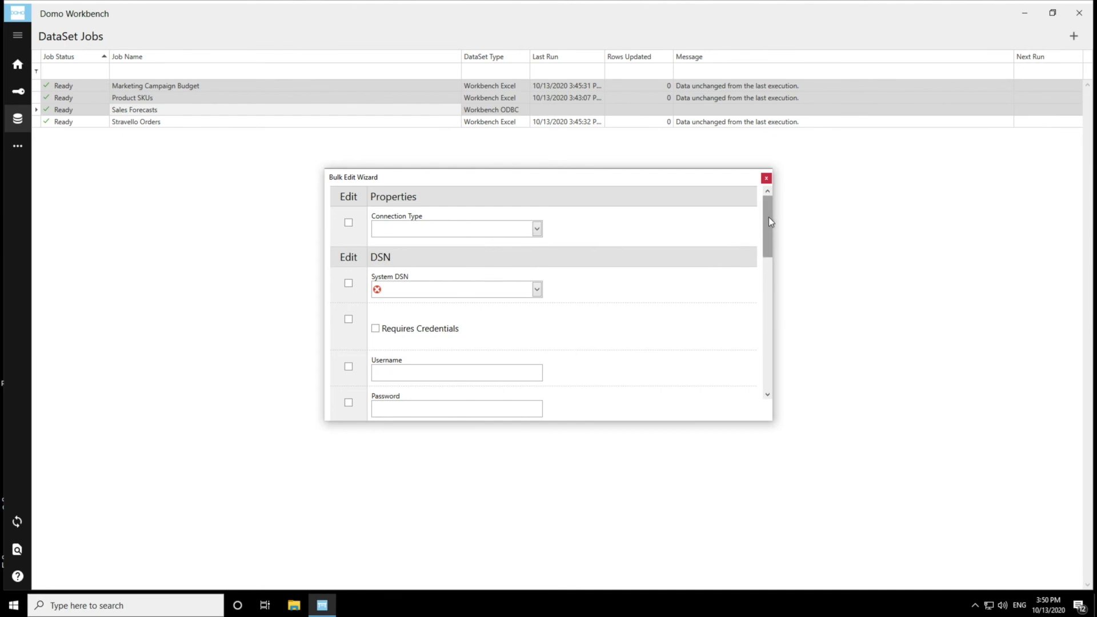
pyautogui.moveTo(769, 217)
pyautogui.mouseDown()
pyautogui.moveTo(774, 372)
pyautogui.moveTo(761, 262)
pyautogui.moveTo(764, 374)
pyautogui.mouseUp()
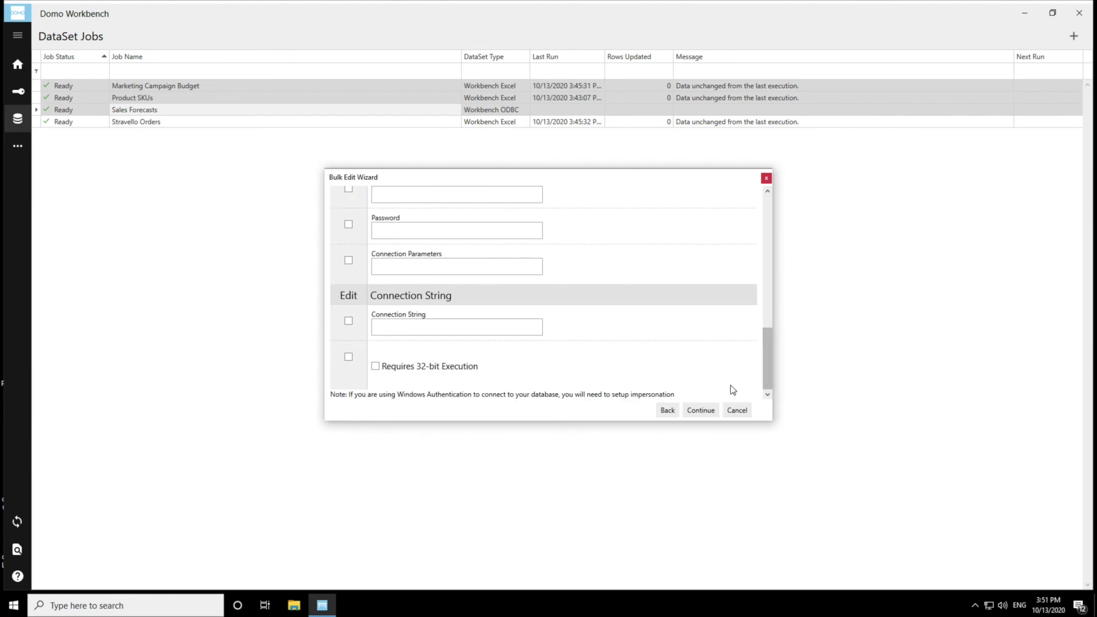
pyautogui.click(668, 410)
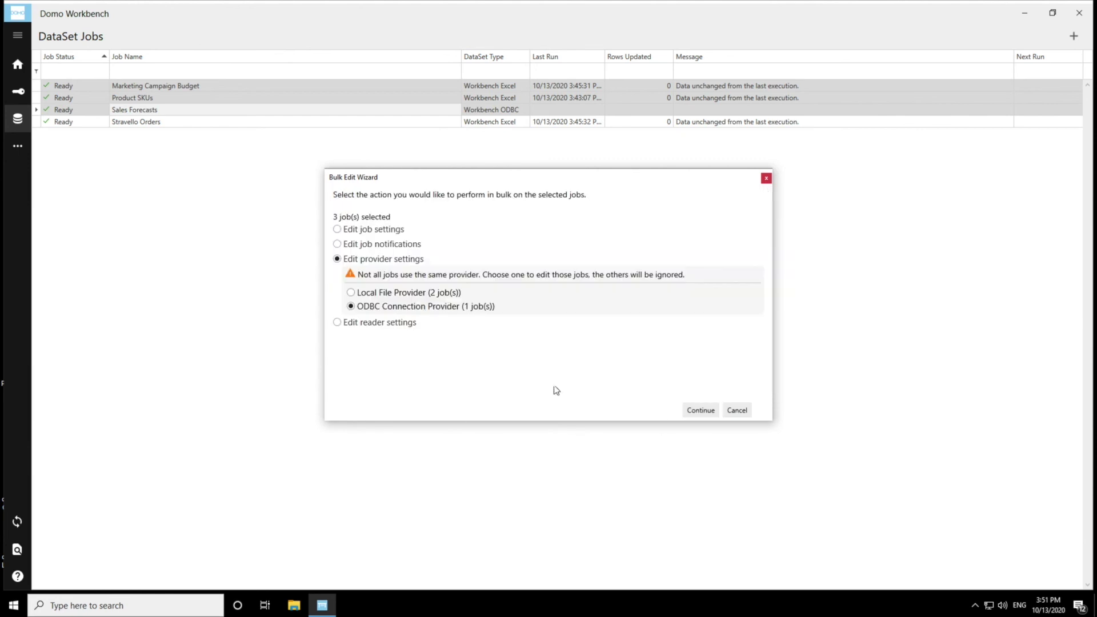
pyautogui.click(339, 324)
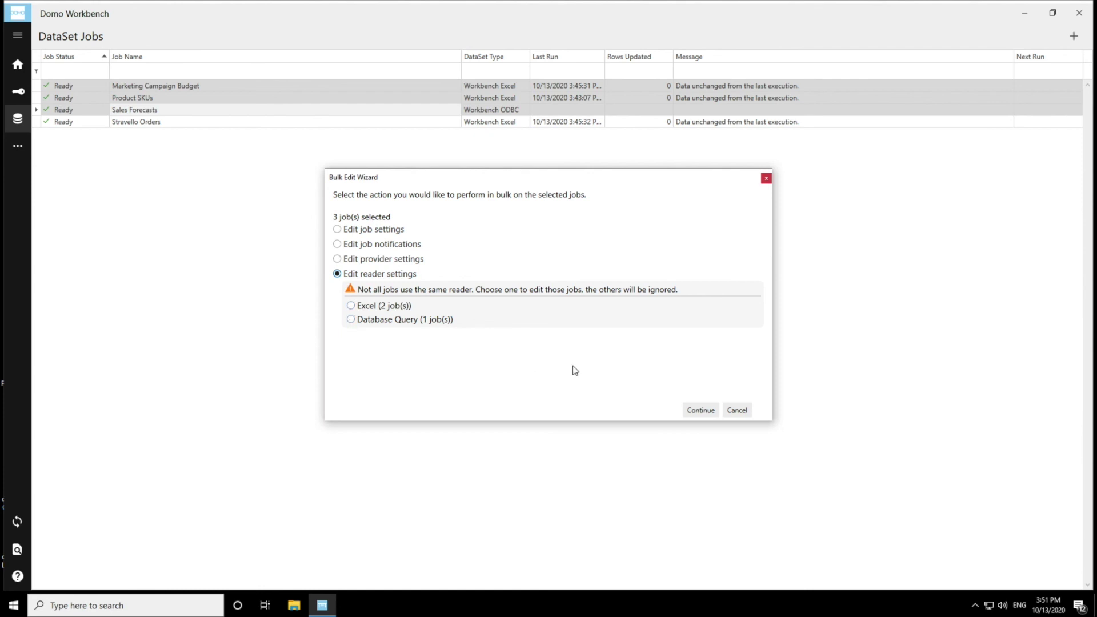
# - Close the leftover wizard, select Marketing Campaign Budget and Product SKUs, and bring up their actions
pyautogui.click(738, 410)
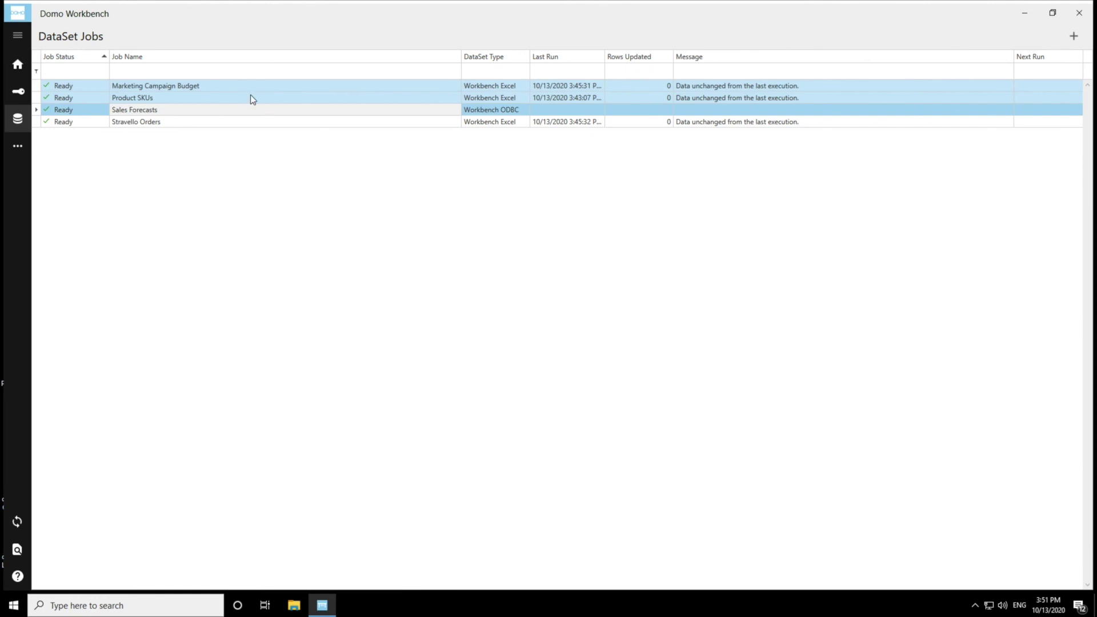
pyautogui.moveTo(102, 87); pyautogui.dragTo(102, 99)
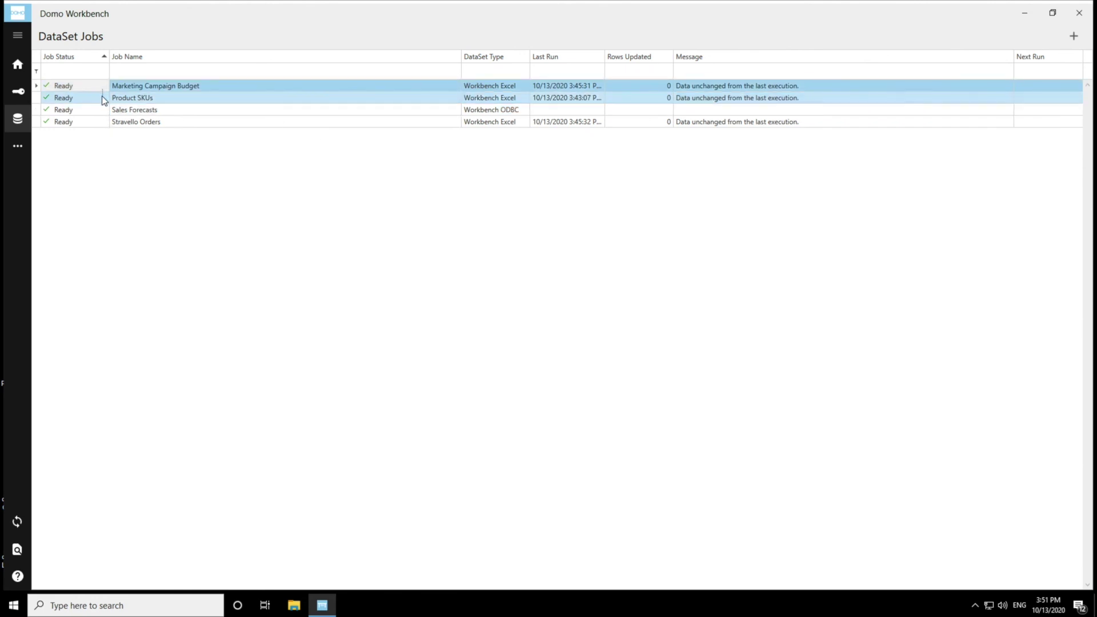
pyautogui.rightClick(102, 98)
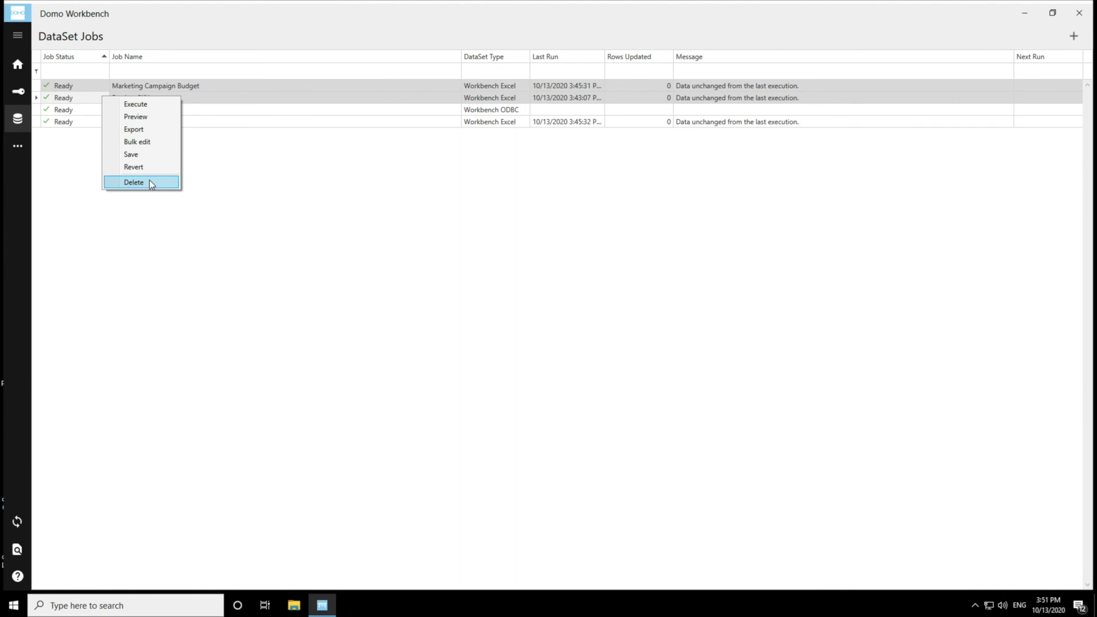
# - Start deleting Marketing Campaign Budget and Product SKUs, check the two affected jobs, then cancel
pyautogui.click(150, 182)
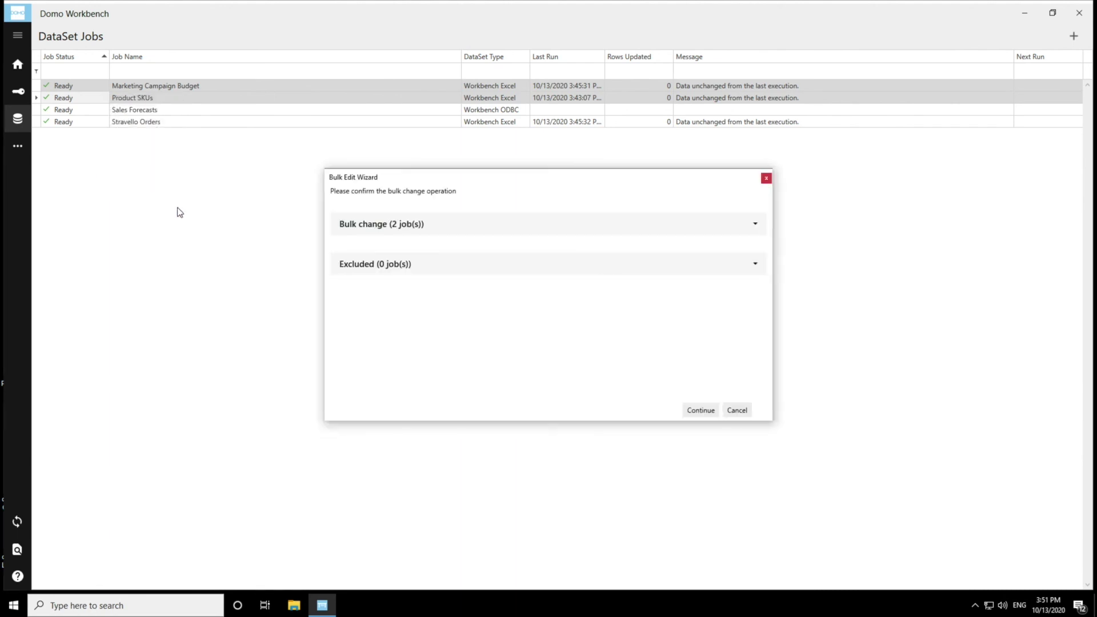
pyautogui.click(755, 225)
pyautogui.click(756, 227)
pyautogui.click(743, 410)
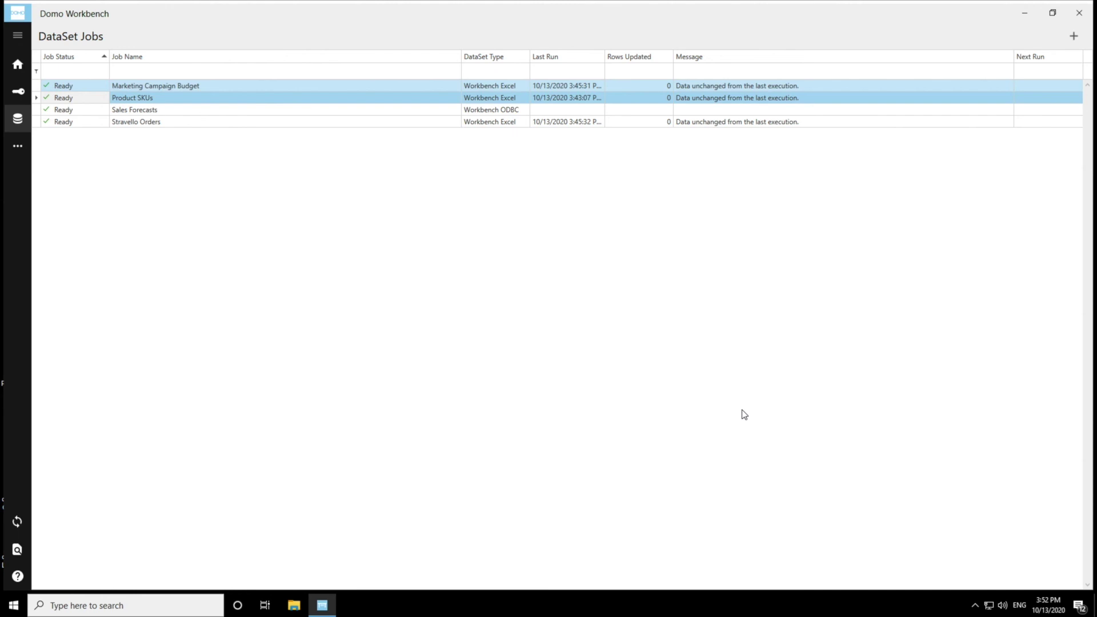